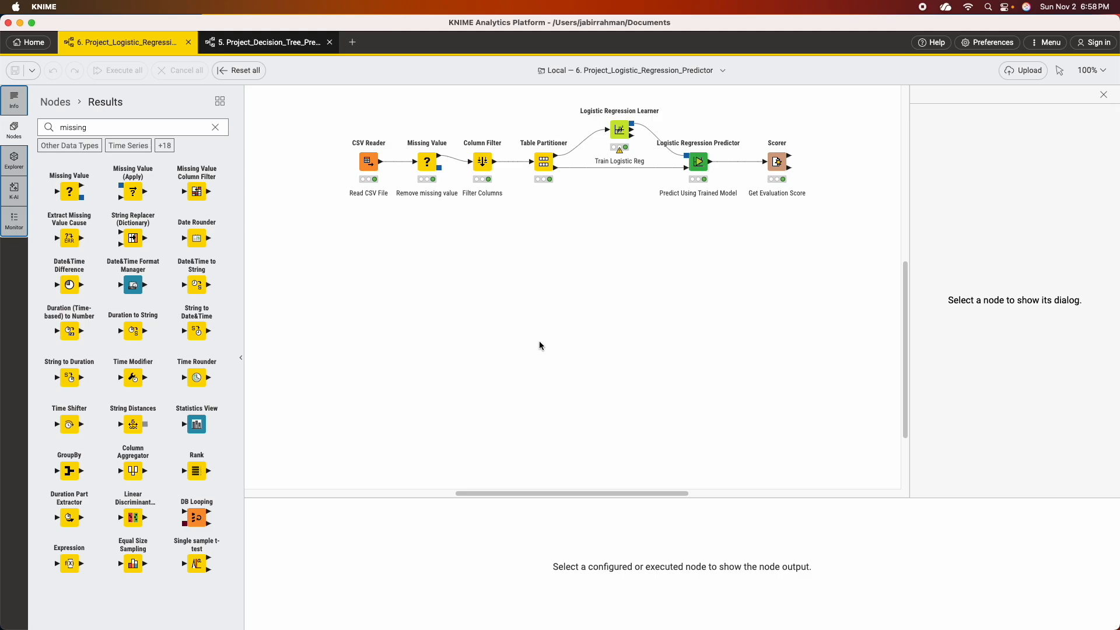
Duplicate the CSV Reader, Missing Value, Column Filter and Table Partitioner nodes and place the copies below the original workflow.
drag(323, 102, 577, 232)
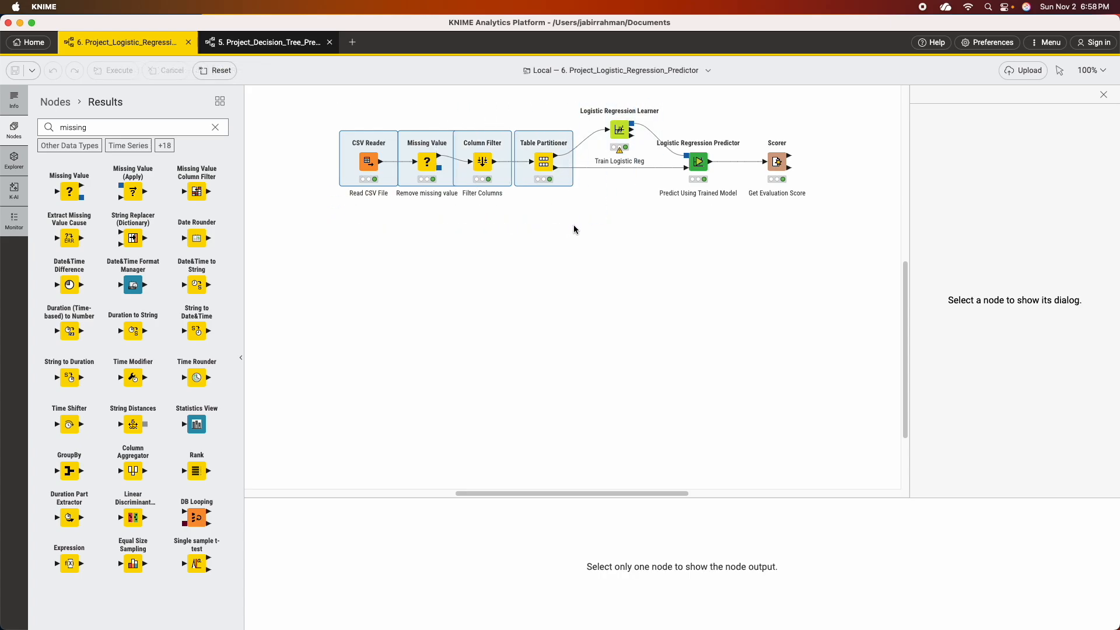
click(326, 296)
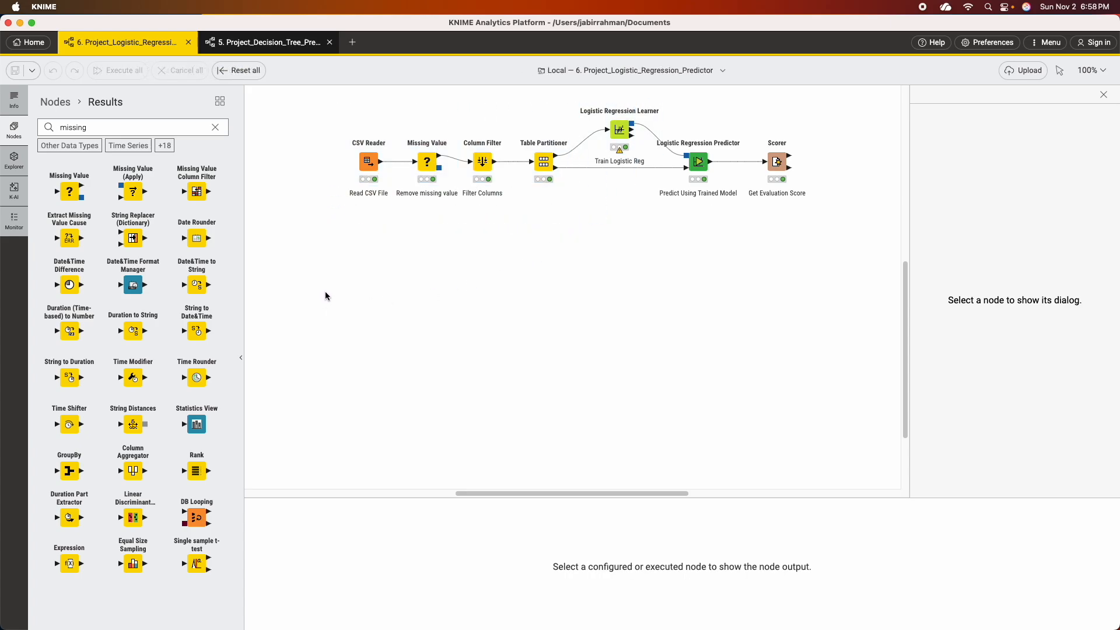
key(super+v)
drag(451, 249, 373, 283)
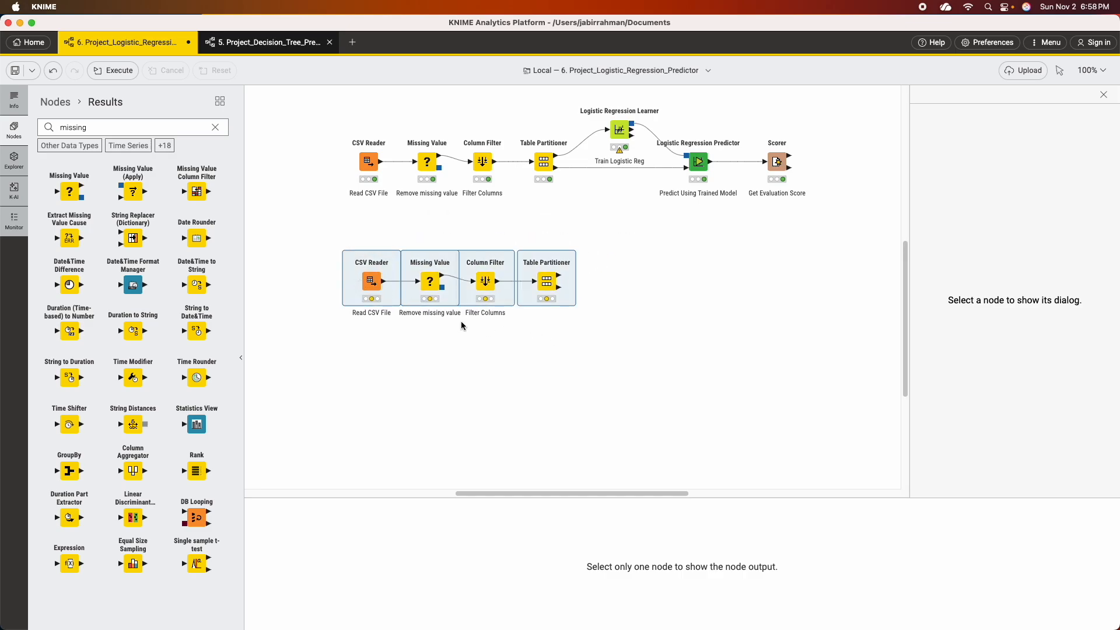
mouse_move(436, 278)
mouse_move(484, 283)
mouse_move(531, 290)
Configure the copied CSV Reader to read ashville_train.csv from the Data folder and execute it.
right_click(371, 281)
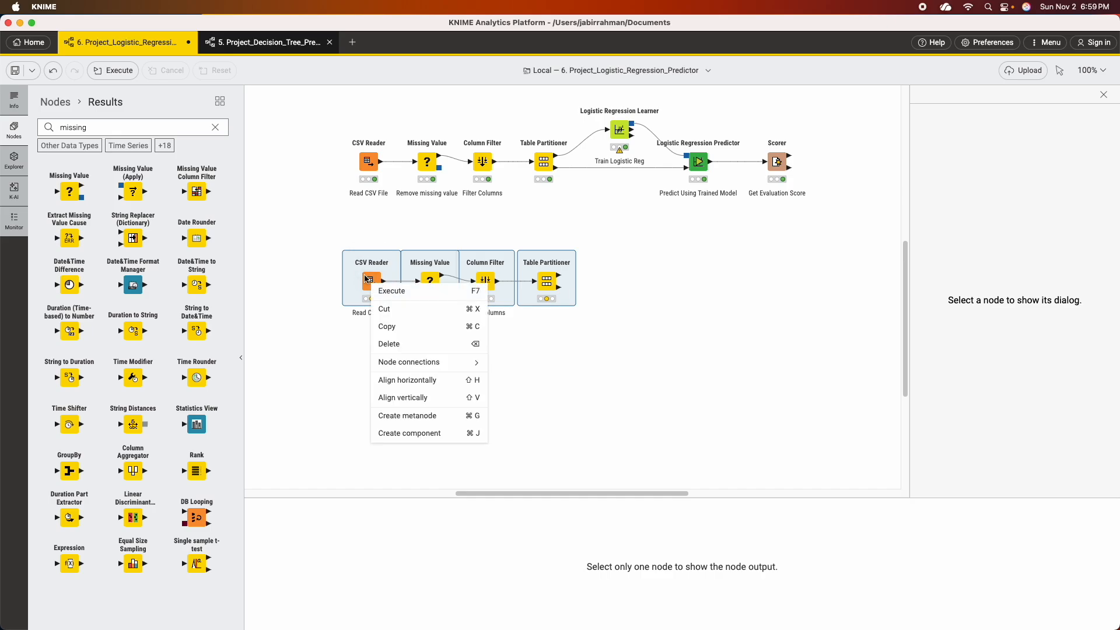
click(310, 275)
click(307, 282)
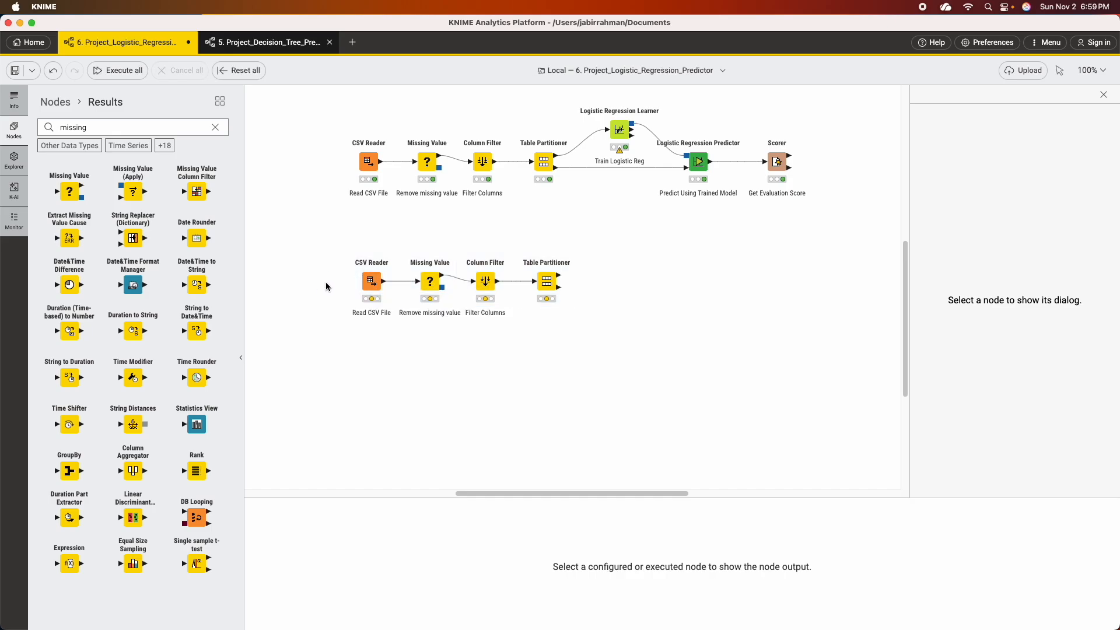
right_click(371, 281)
click(388, 294)
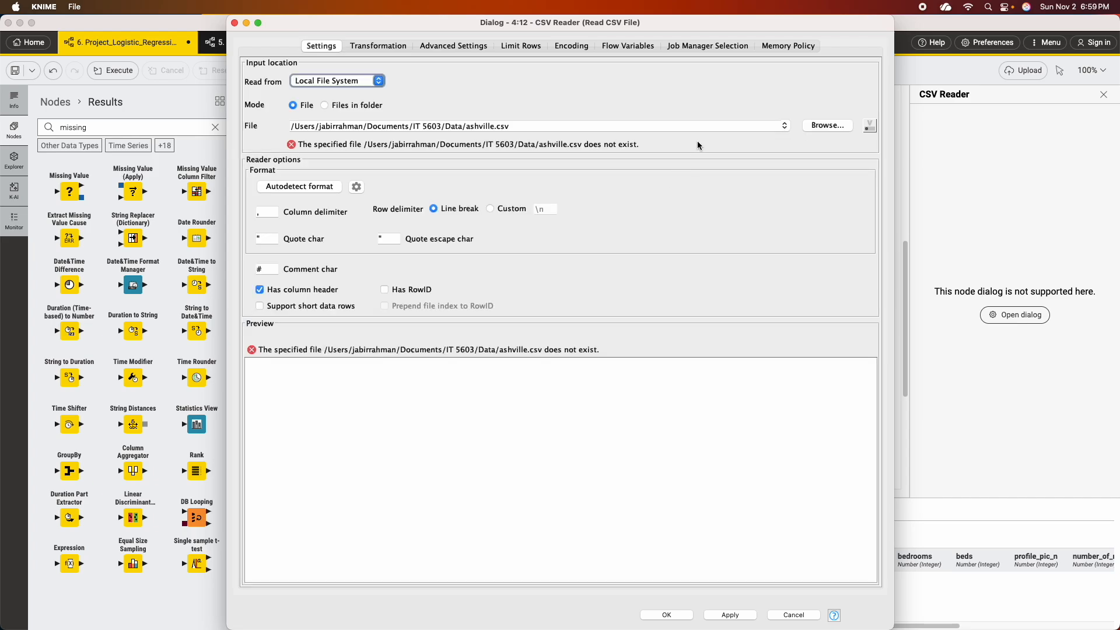
click(816, 126)
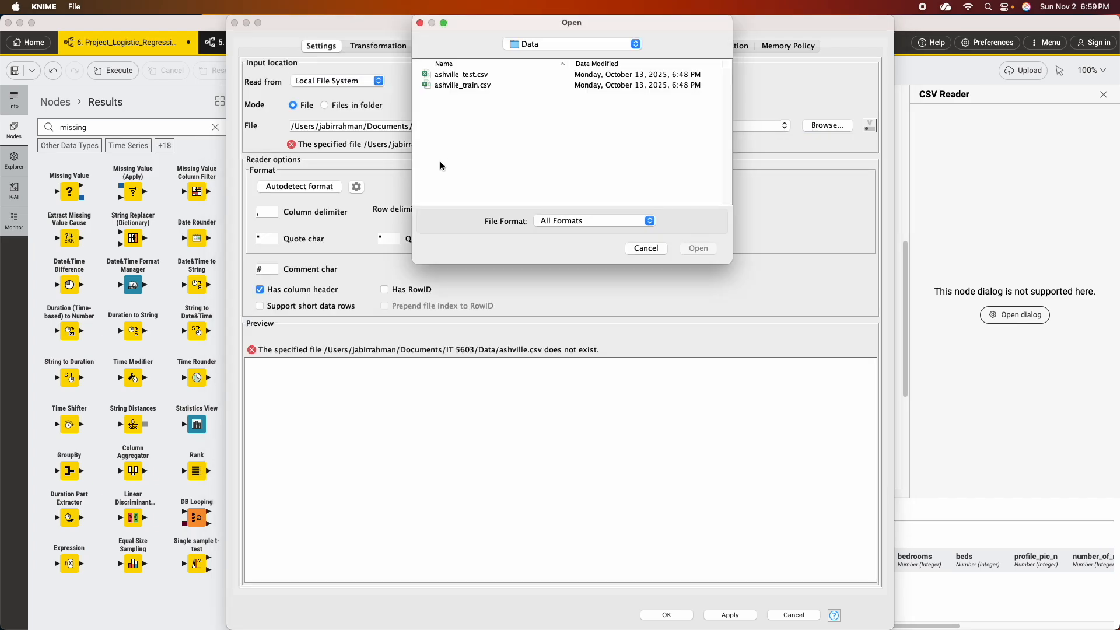
click(481, 85)
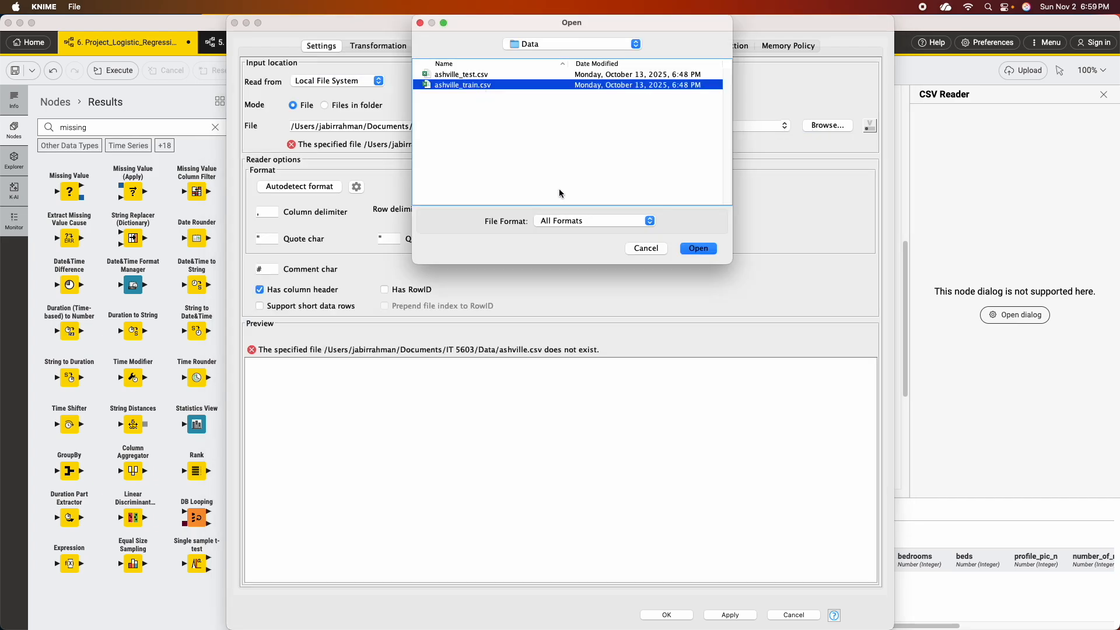
click(698, 249)
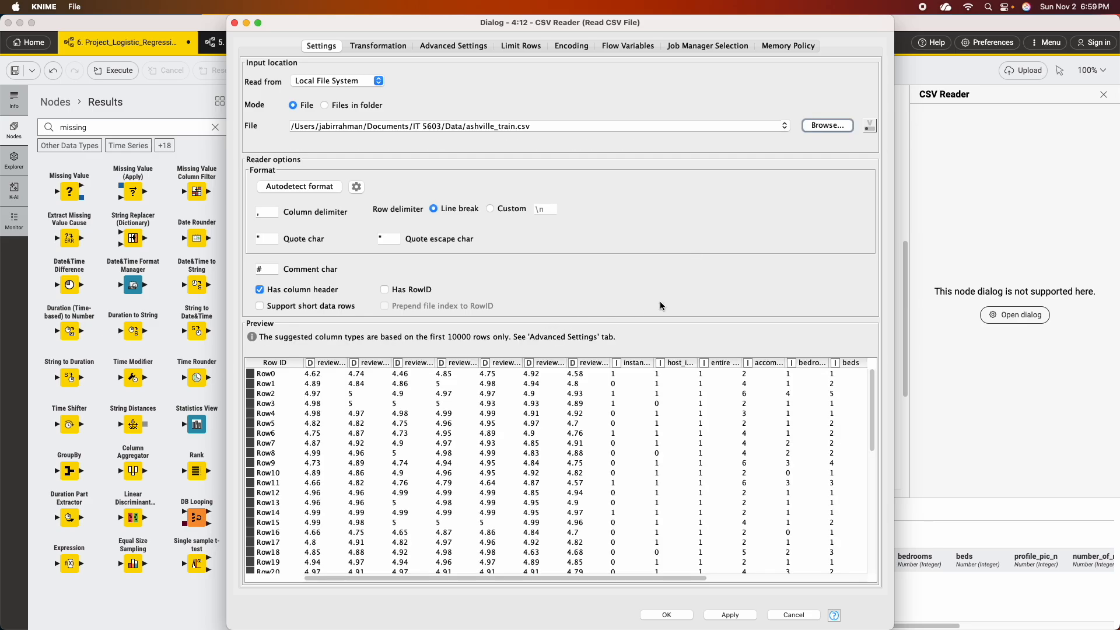
click(672, 616)
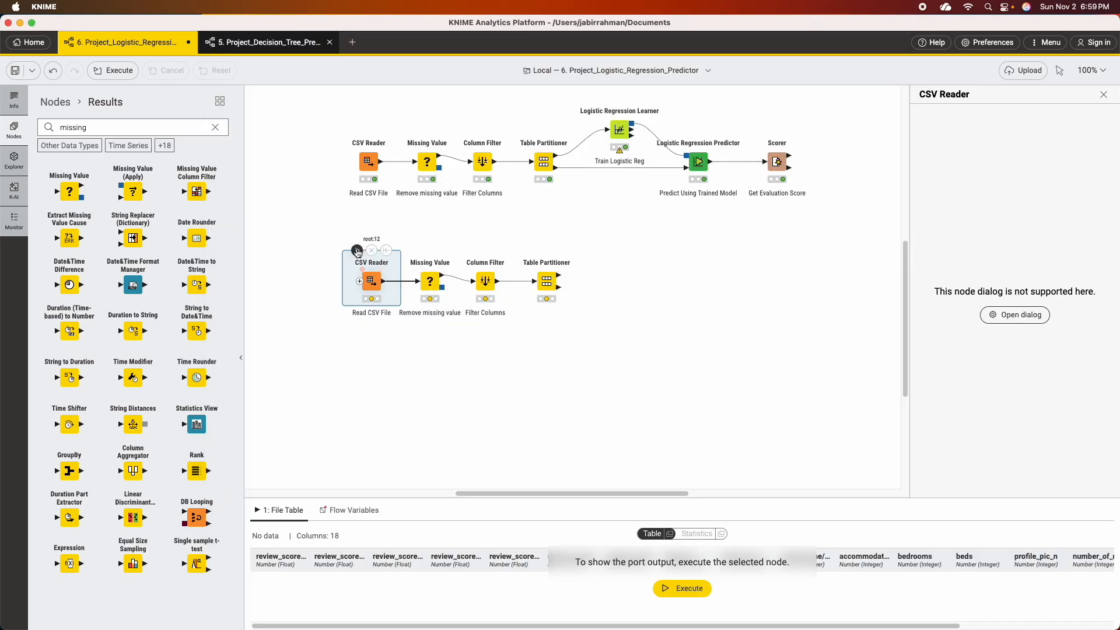
Set the copied Missing Value node to Remove Row* for float, integer and string columns, and execute it.
right_click(434, 286)
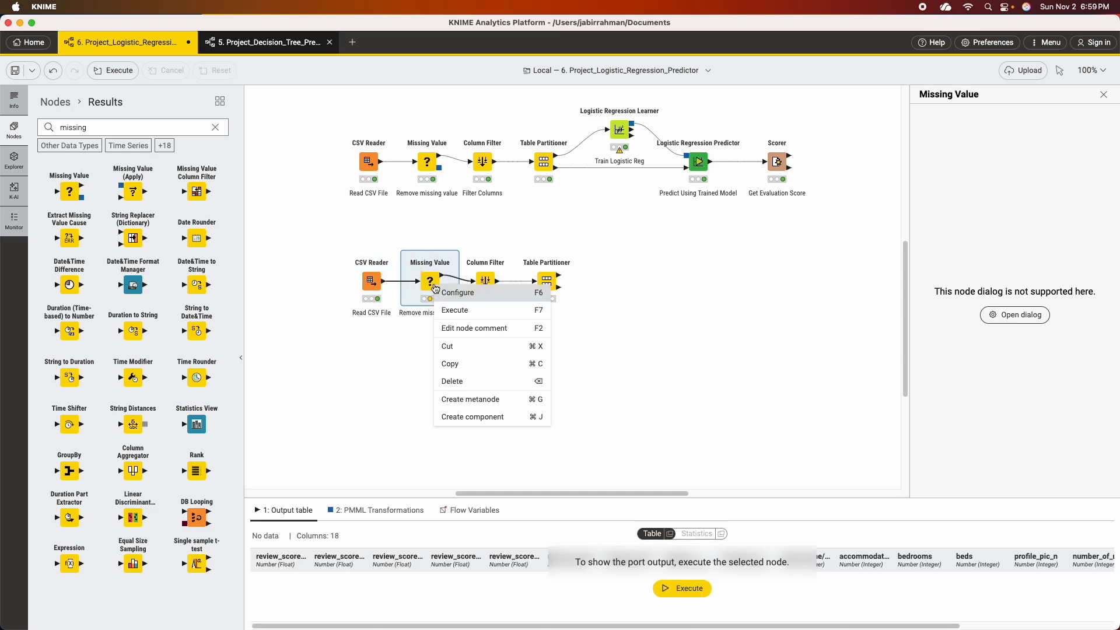
click(456, 294)
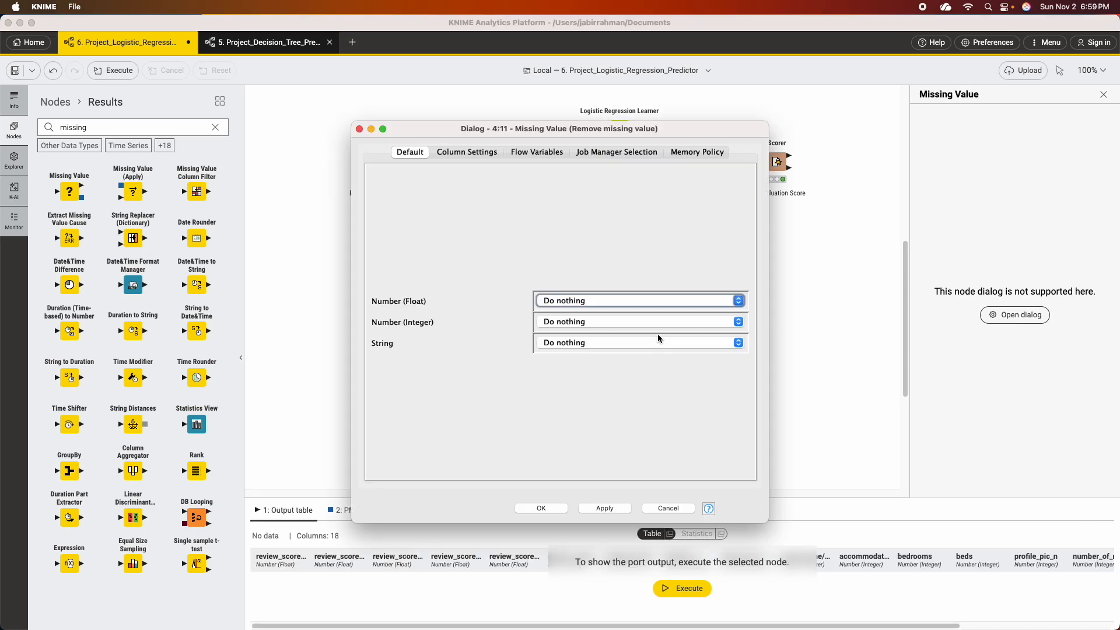
click(628, 300)
click(599, 376)
click(592, 323)
scroll(600, 368, down, 3)
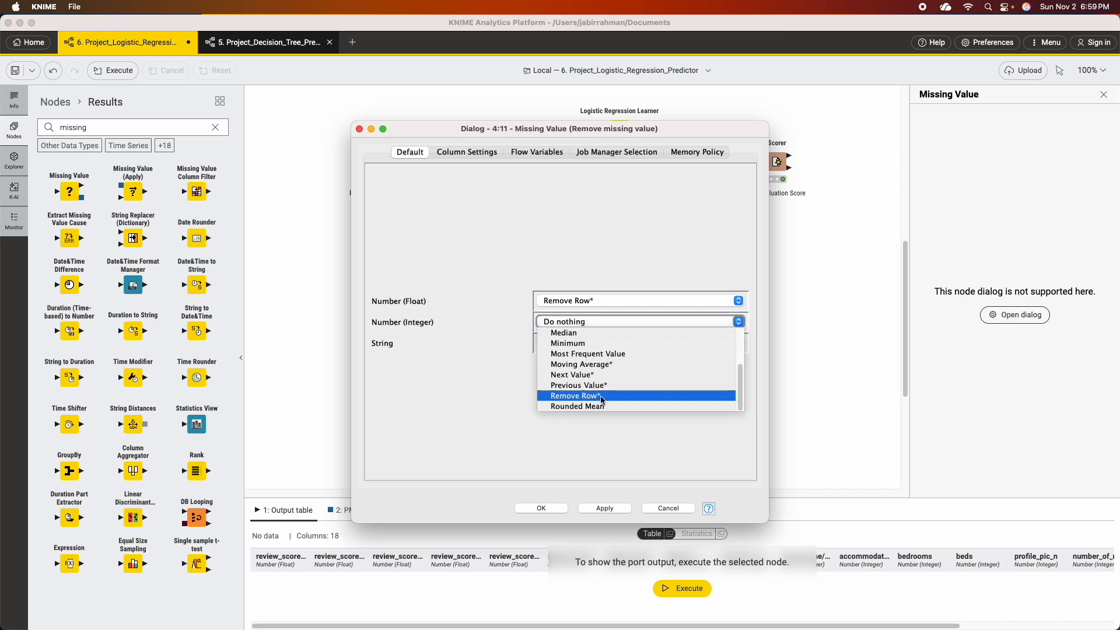
click(601, 398)
click(593, 342)
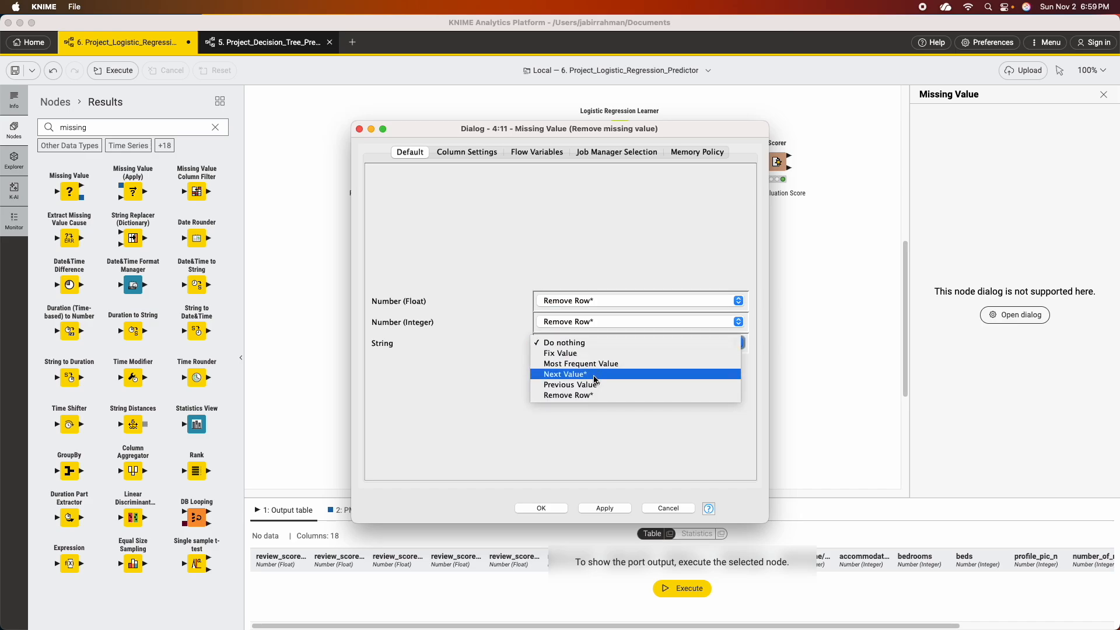
click(602, 395)
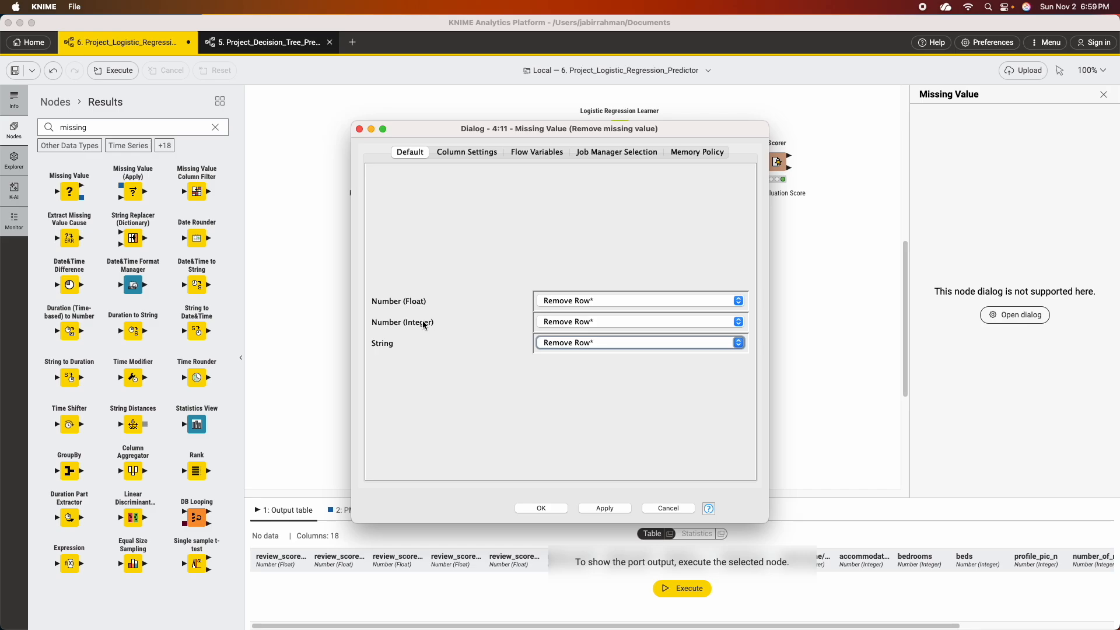
click(605, 508)
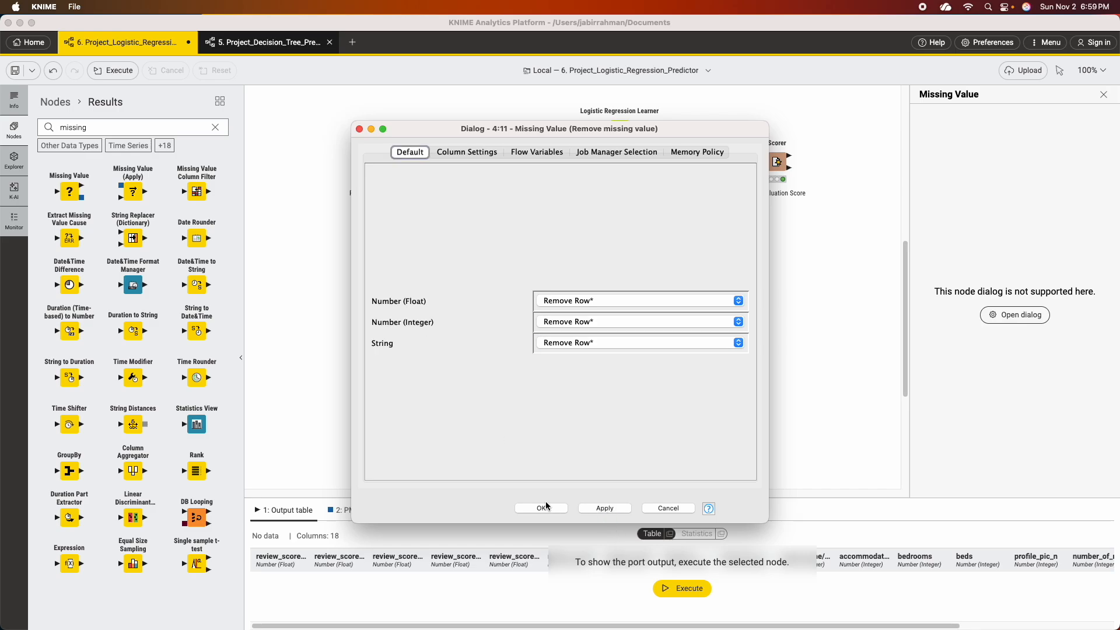
click(542, 508)
click(416, 251)
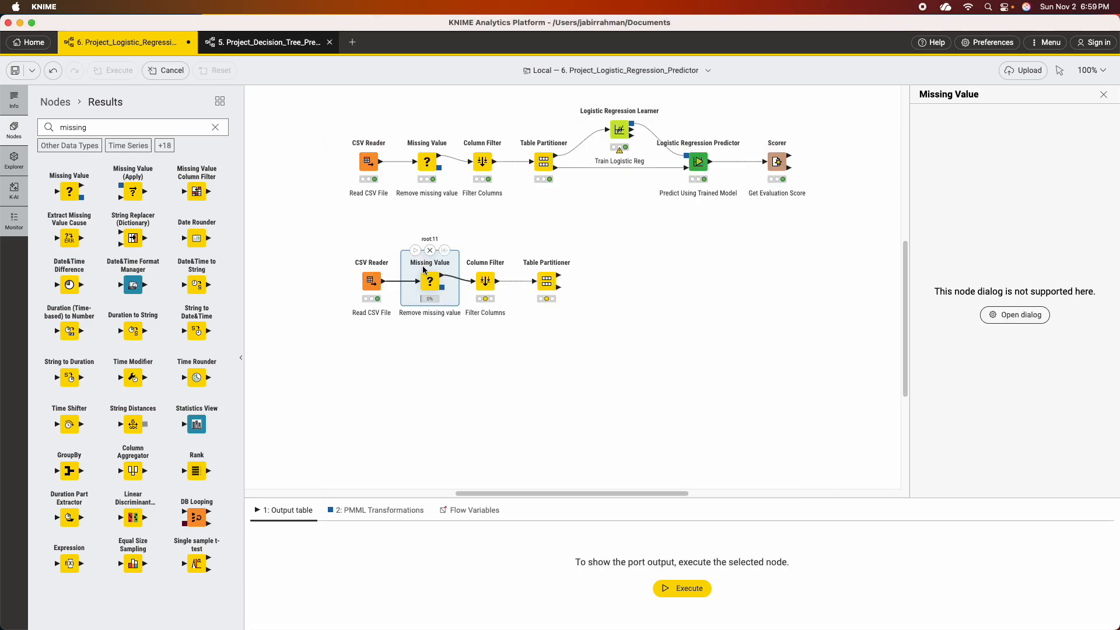
Review the excluded and included columns of the copied Column Filter and execute the node.
click(486, 282)
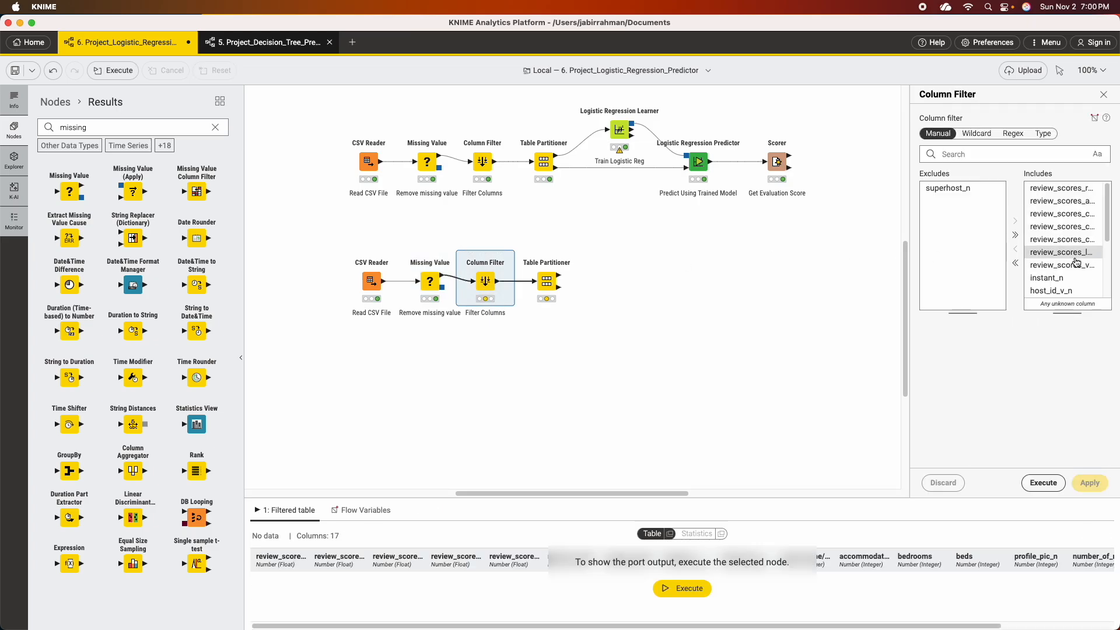
scroll(1074, 262, down, 4)
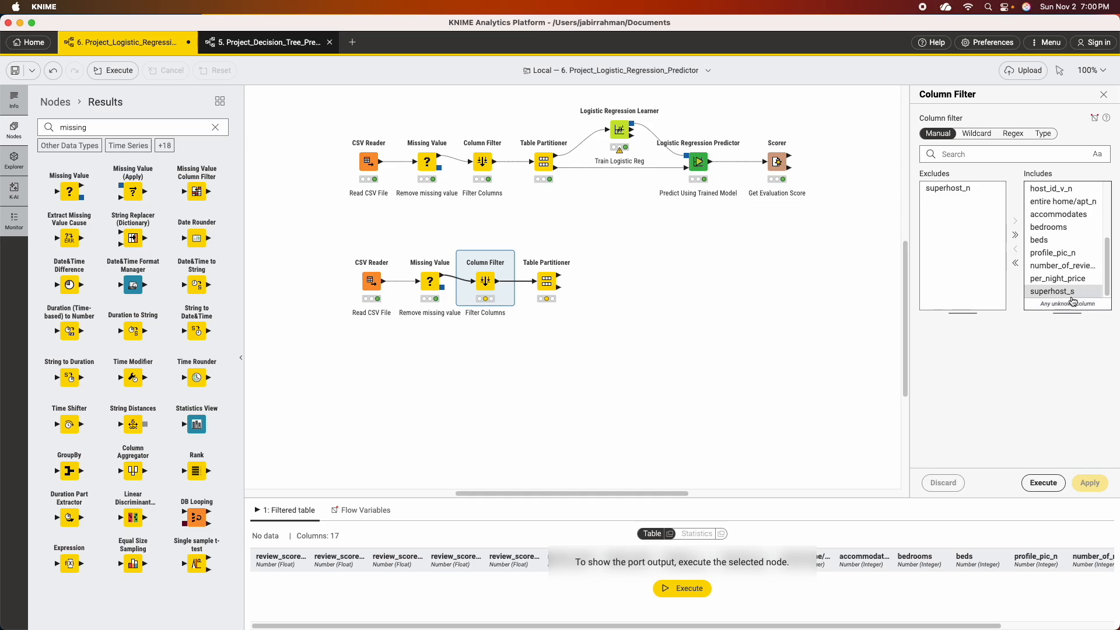
scroll(1064, 262, up, 4)
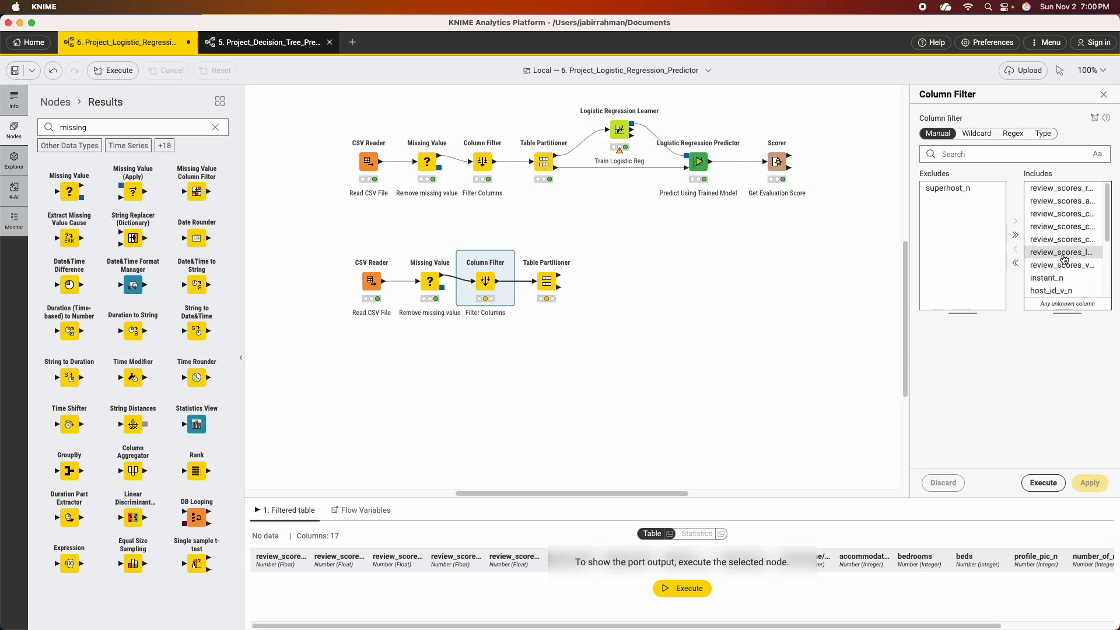
scroll(1059, 256, down, 4)
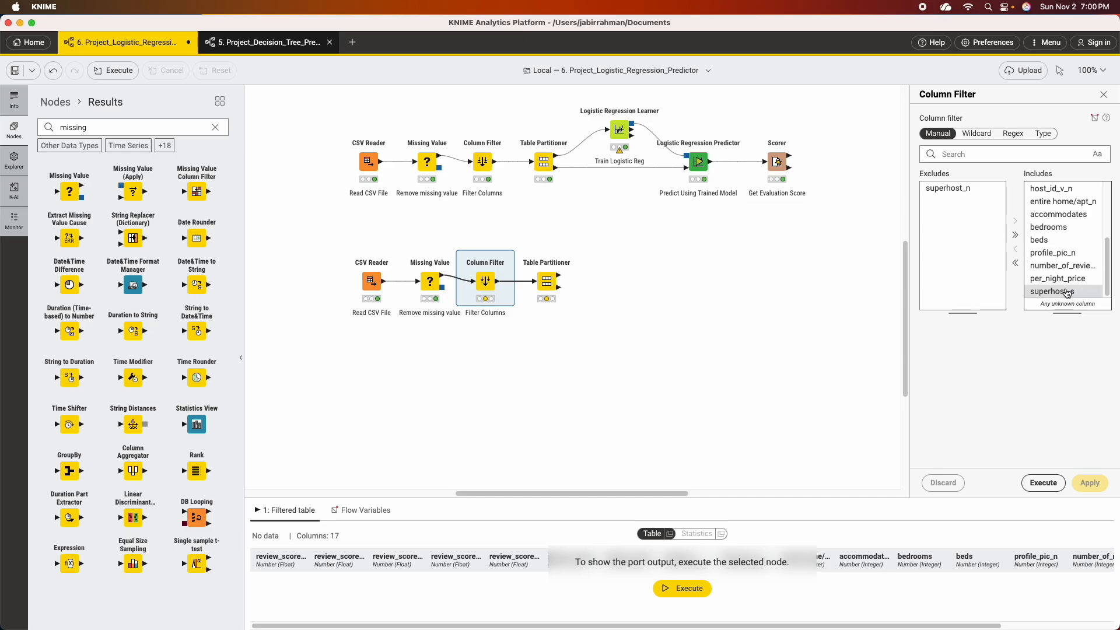
click(1041, 482)
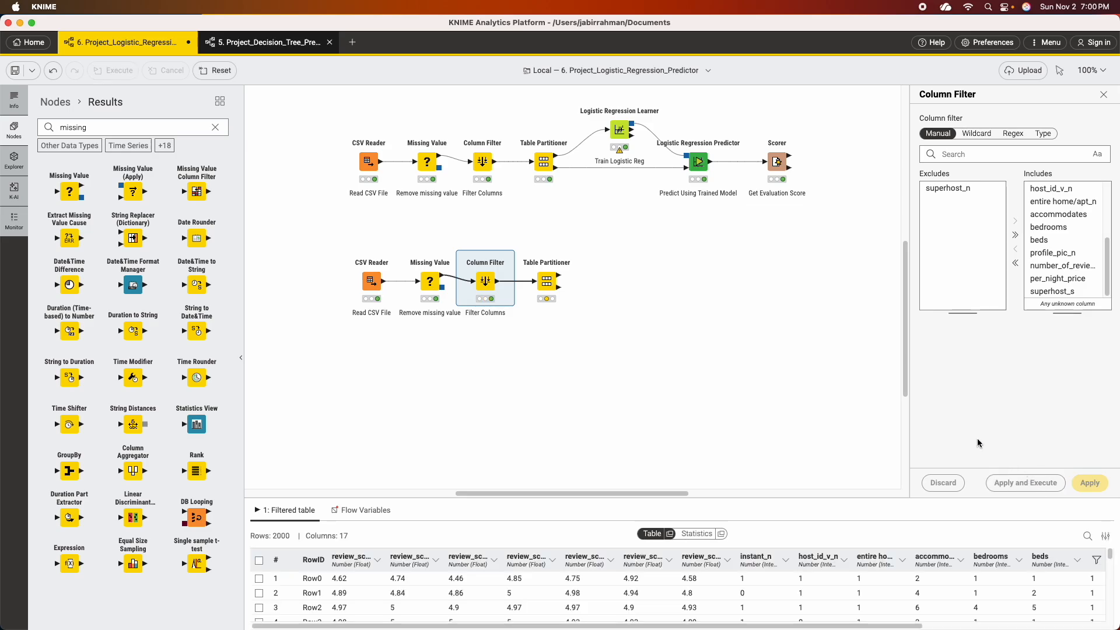
Execute the copied Table Partitioner with its existing partition settings.
mouse_move(477, 286)
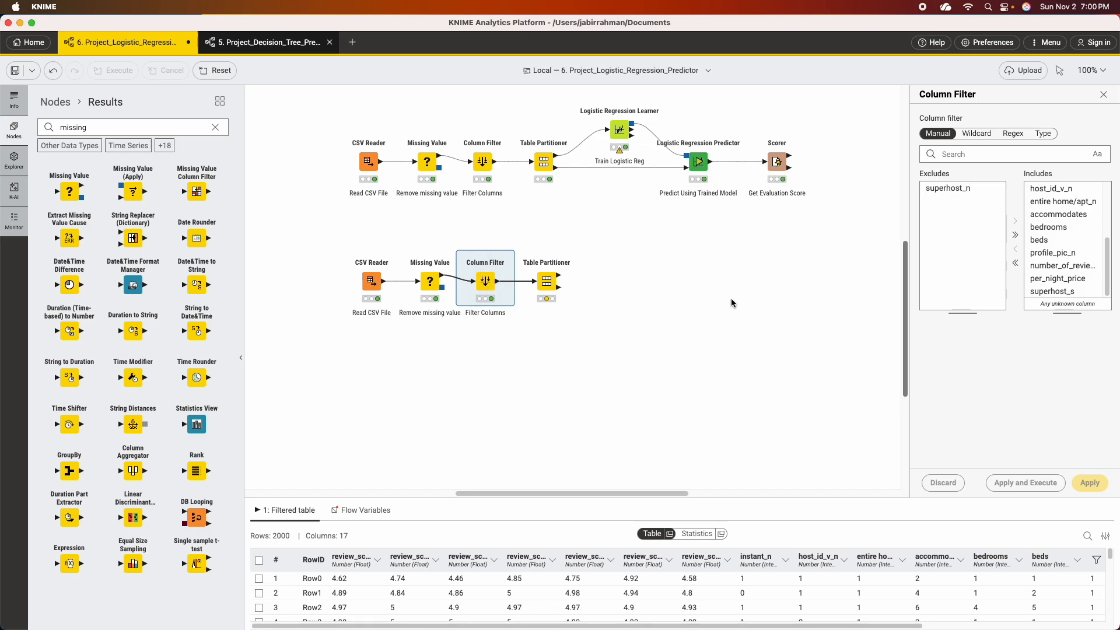
click(546, 281)
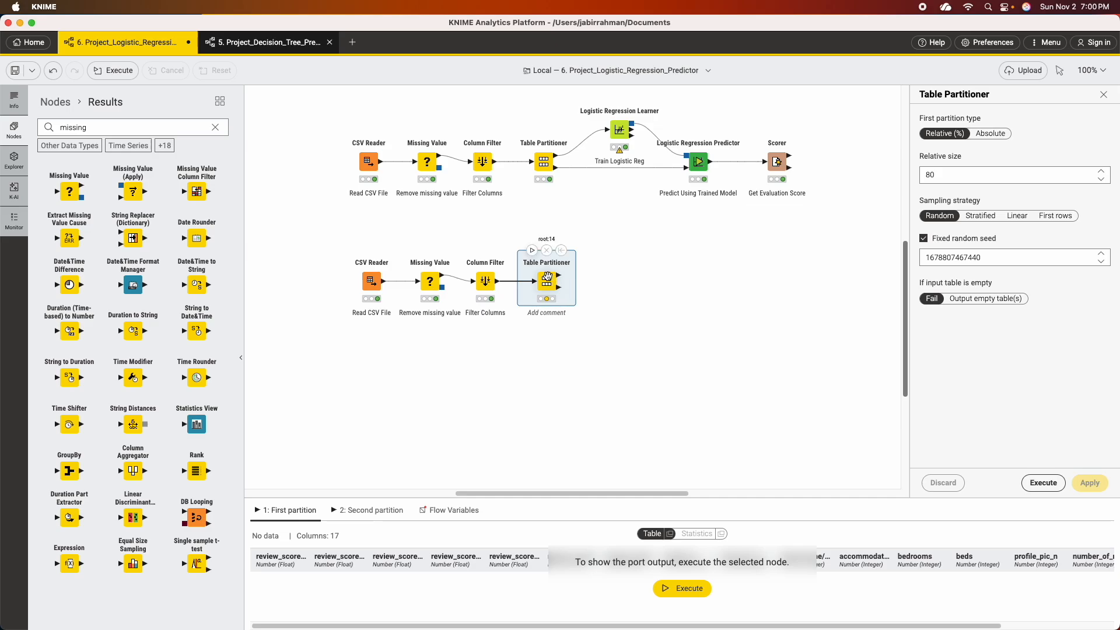
click(531, 251)
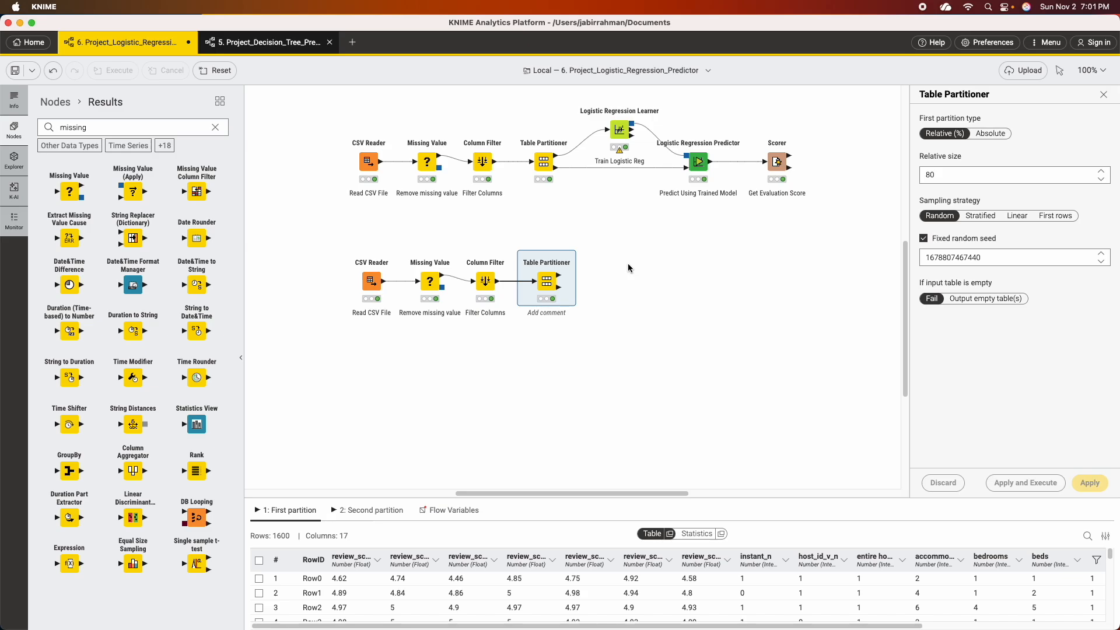
Search the nodes for "logistic", add a Logistic Regression Learner and connect the copied Table Partitioner's first partition to it.
click(216, 127)
text(logistic)
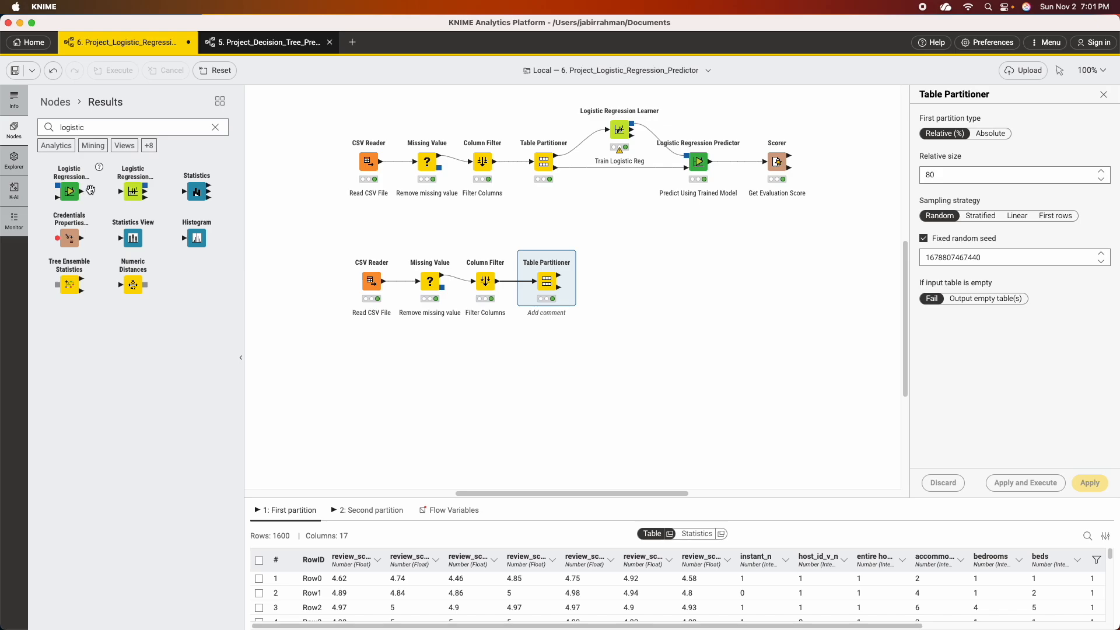
drag(132, 193, 623, 240)
drag(557, 274, 613, 240)
Accept the new Logistic Regression Learner's settings with superhost_s as the target column and execute the node.
right_click(623, 242)
click(631, 249)
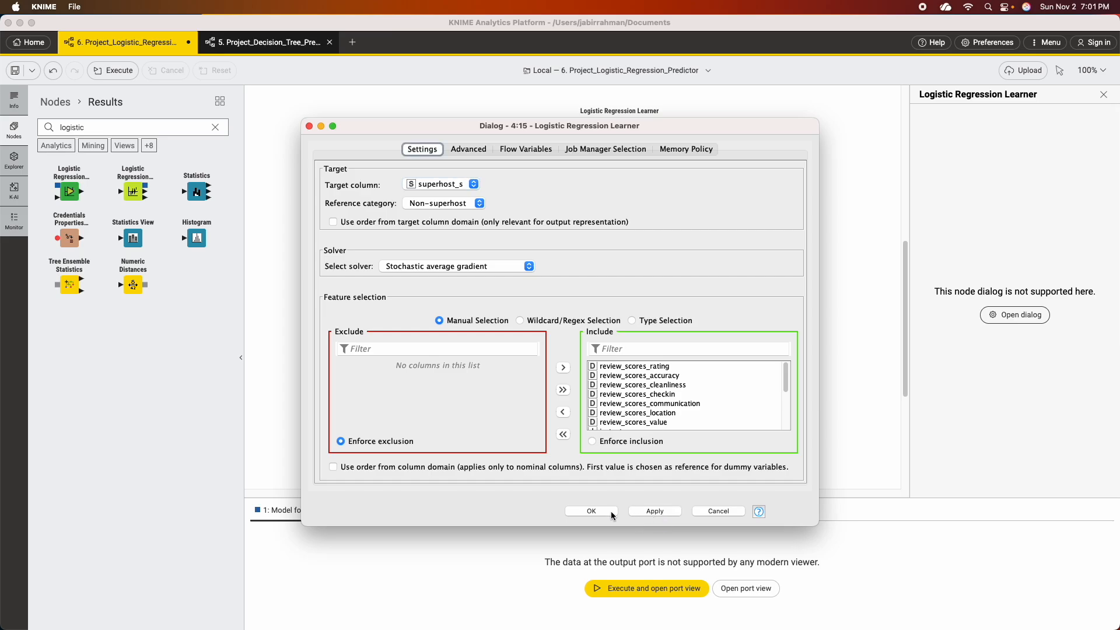
click(596, 512)
click(611, 212)
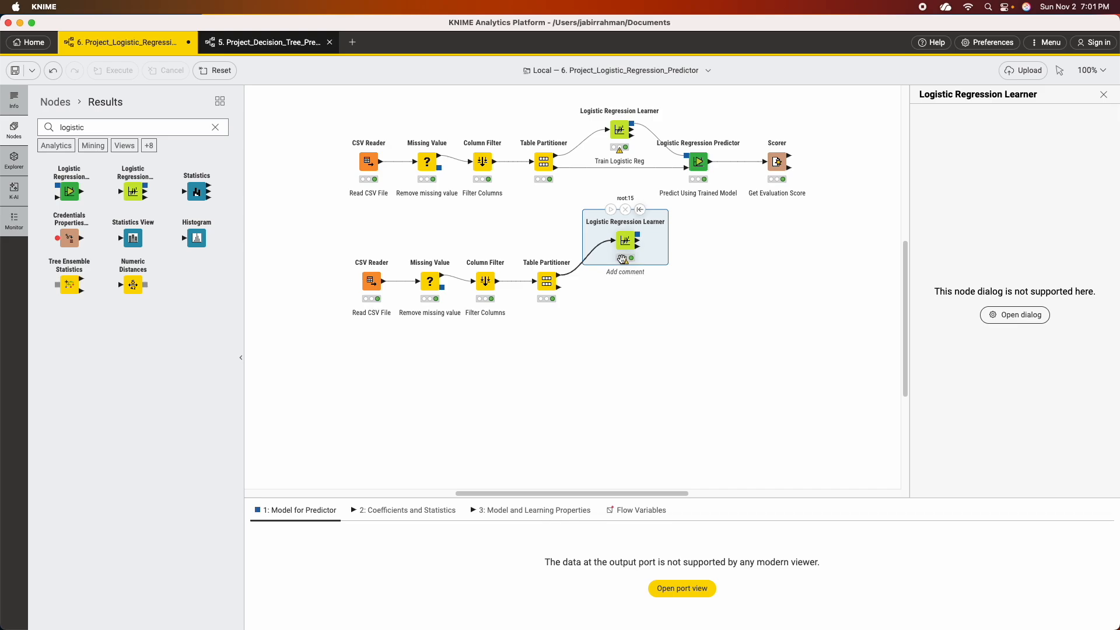
Change the new Logistic Regression Learner's solver to Iteratively reweighted least squares and execute the node again.
mouse_move(625, 263)
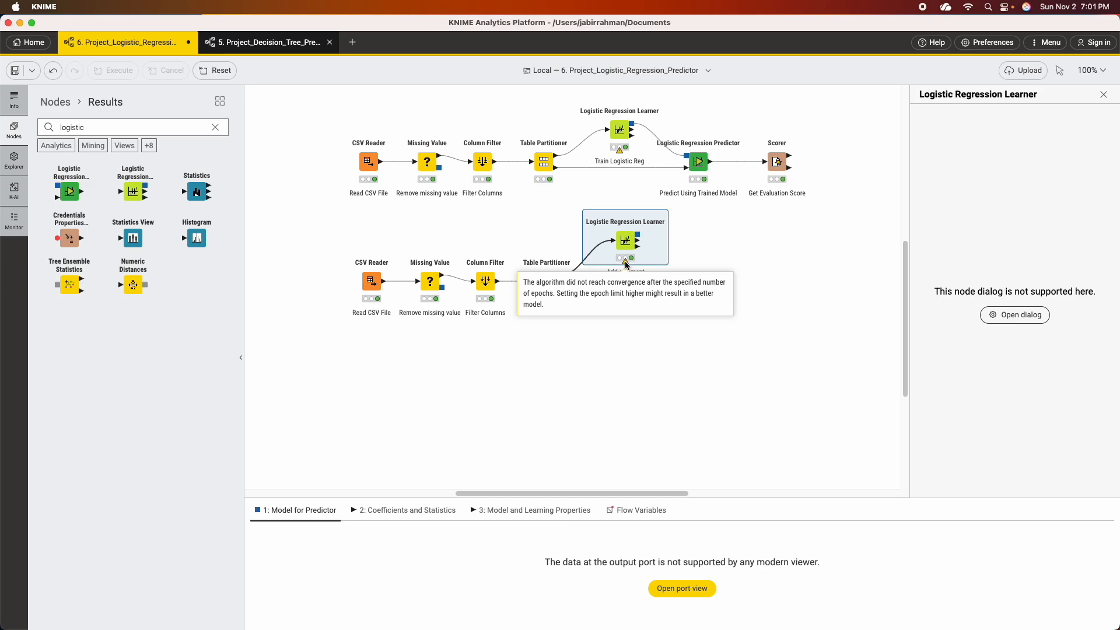
right_click(625, 239)
click(647, 251)
click(495, 267)
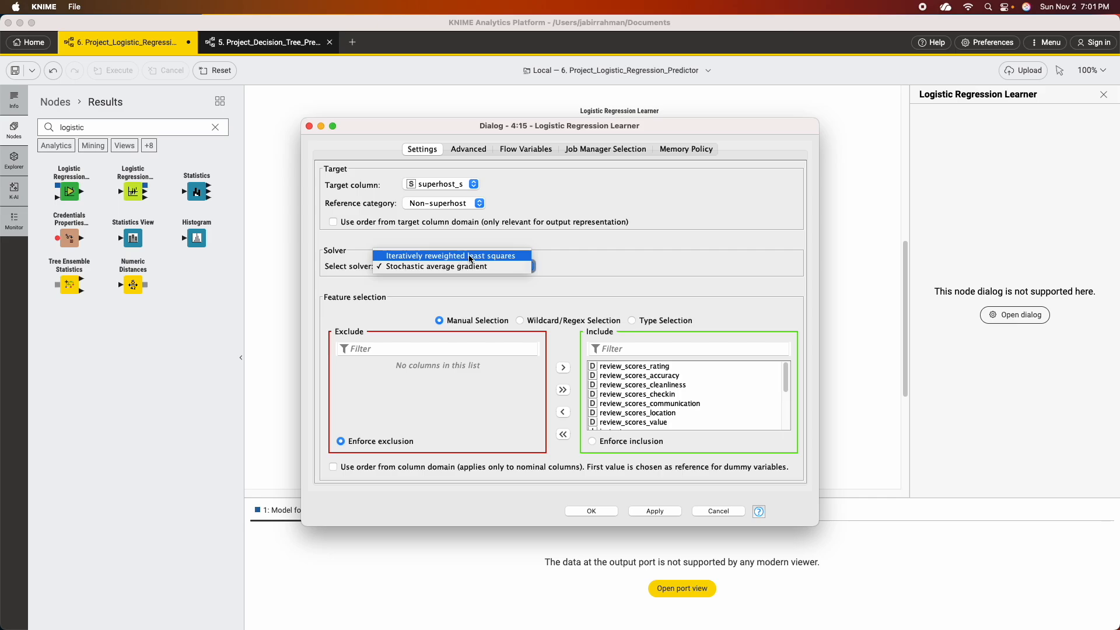
click(493, 261)
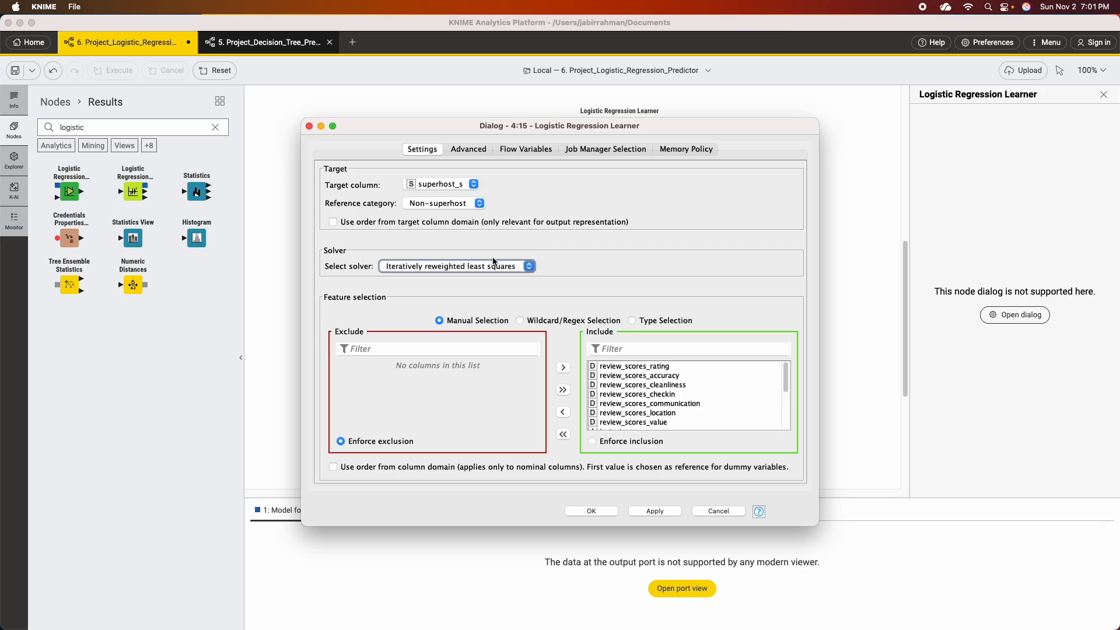
click(658, 510)
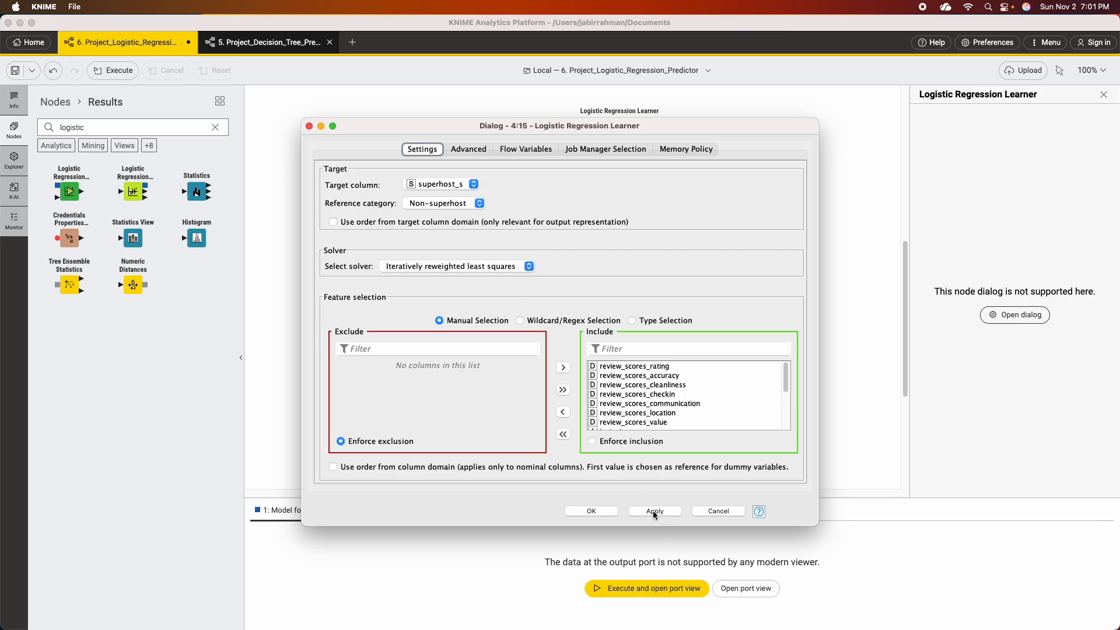
click(600, 509)
mouse_move(634, 231)
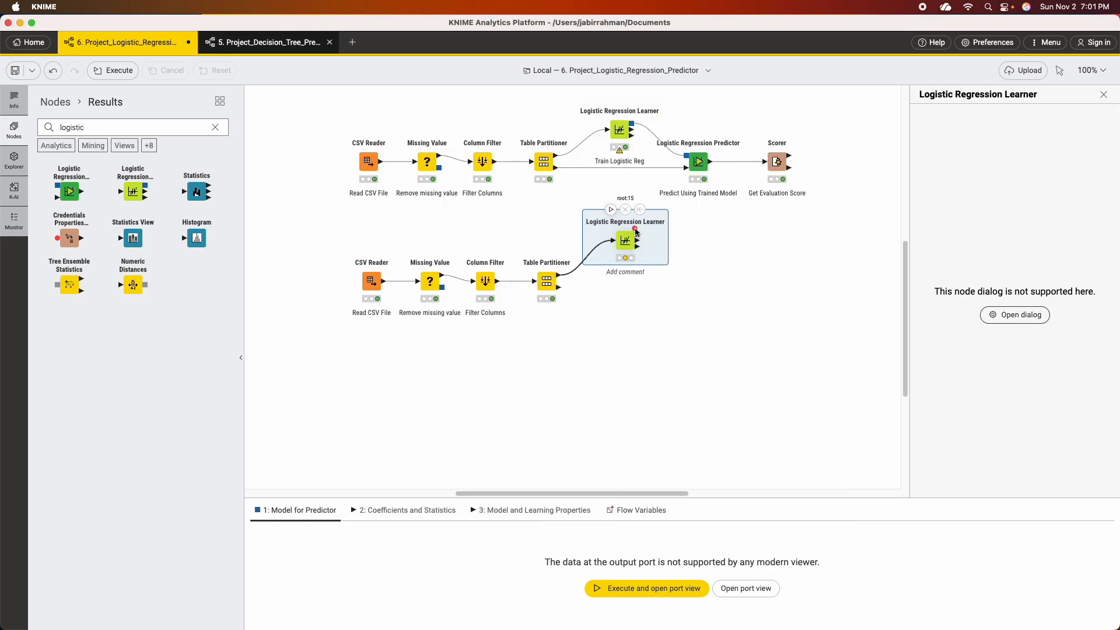
click(611, 211)
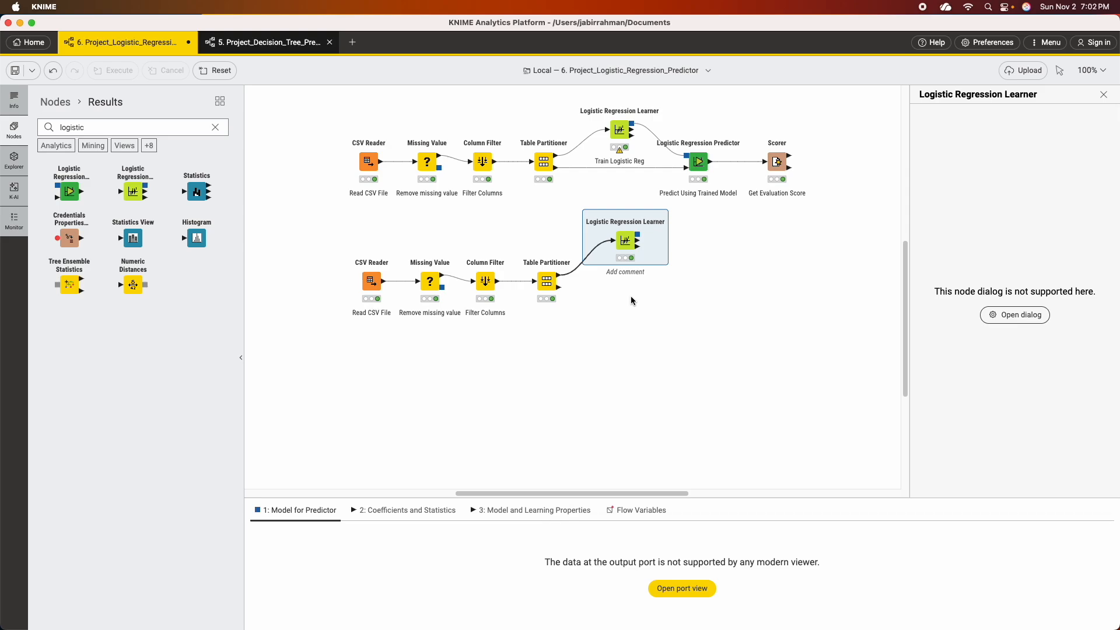
Add a Logistic Regression Predictor, connect the second workflow's learner model to it, and accept its default settings.
drag(68, 189, 706, 292)
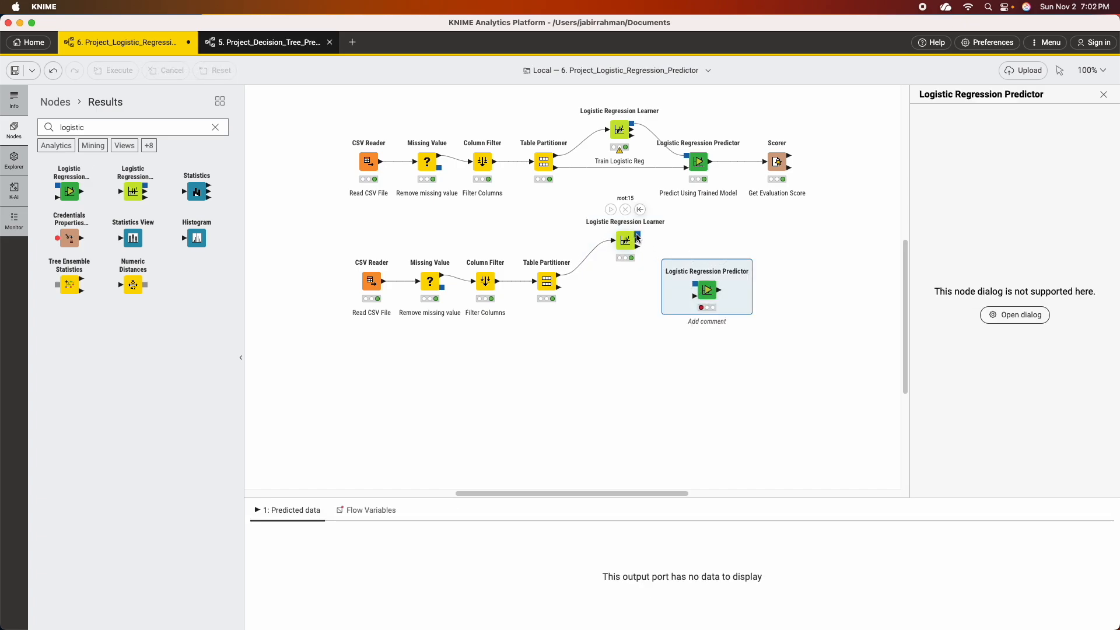
drag(637, 236, 688, 282)
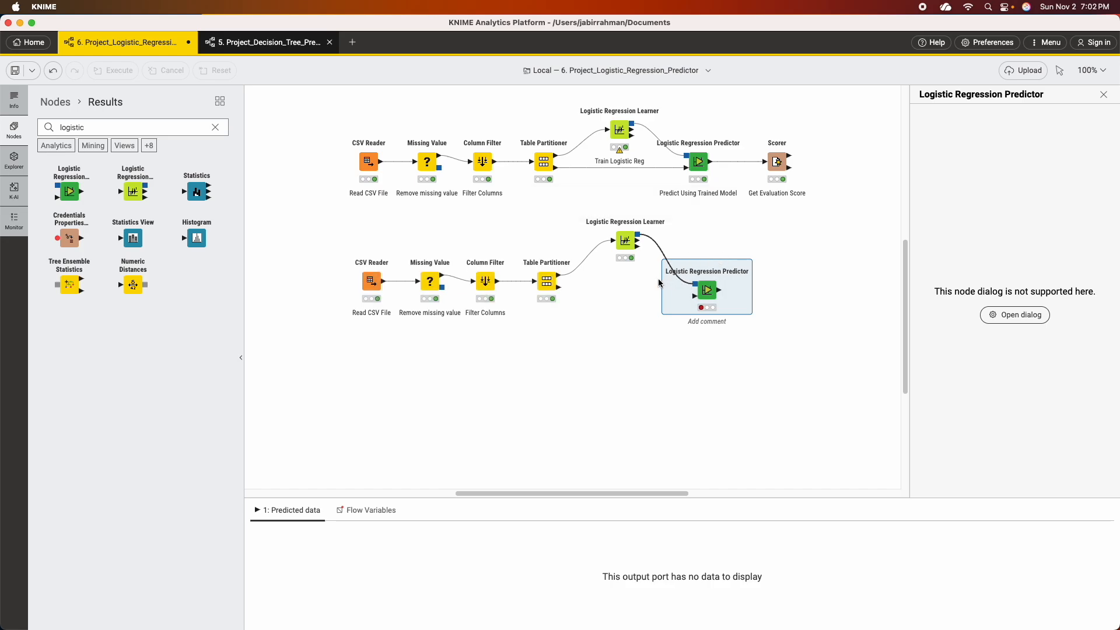
right_click(708, 290)
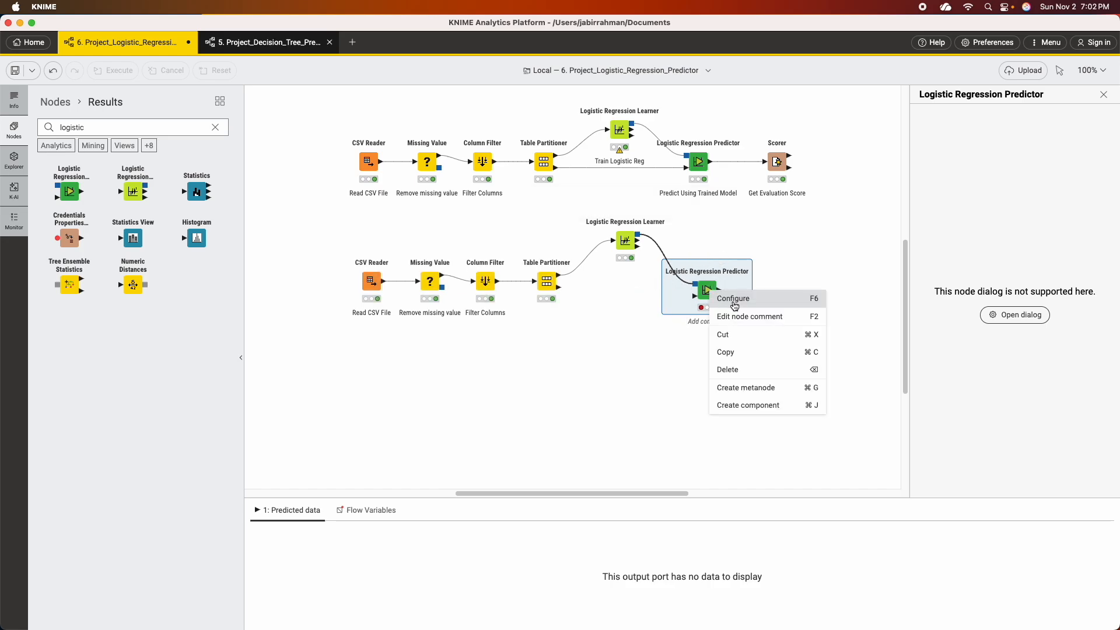
click(730, 296)
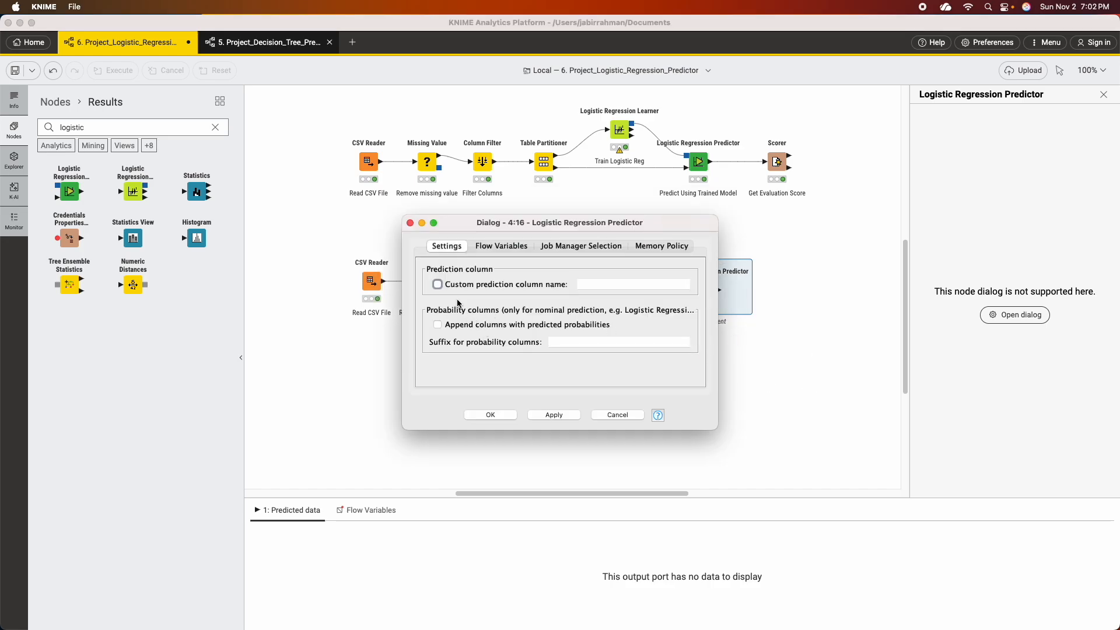
click(555, 415)
click(490, 416)
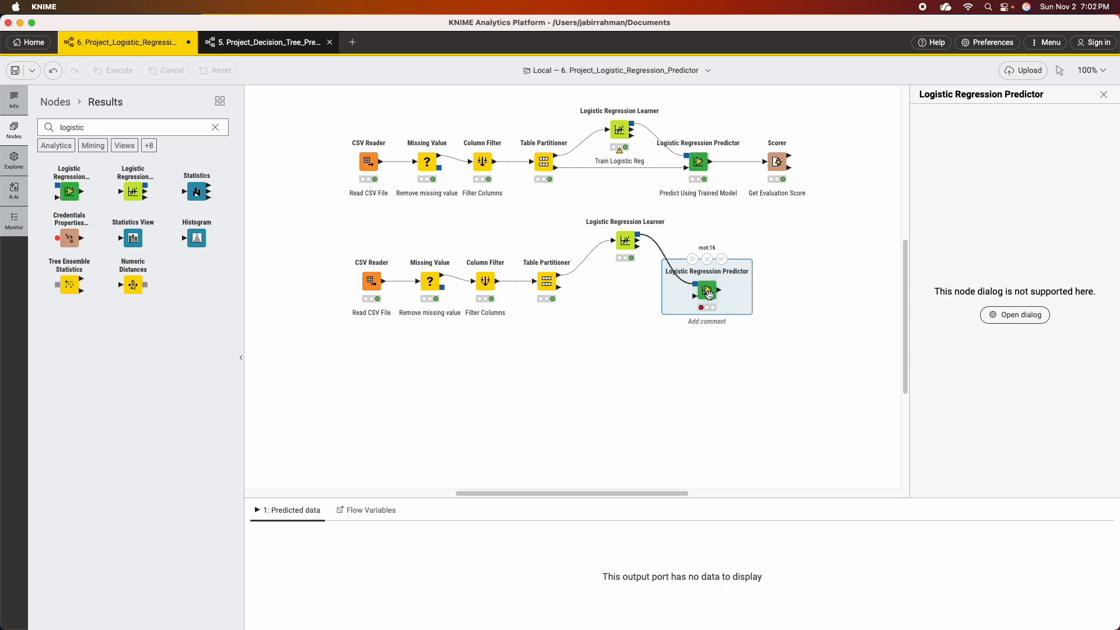
Connect the copied Table Partitioner's second partition to the new Logistic Regression Predictor and execute the predictor.
drag(559, 286, 708, 281)
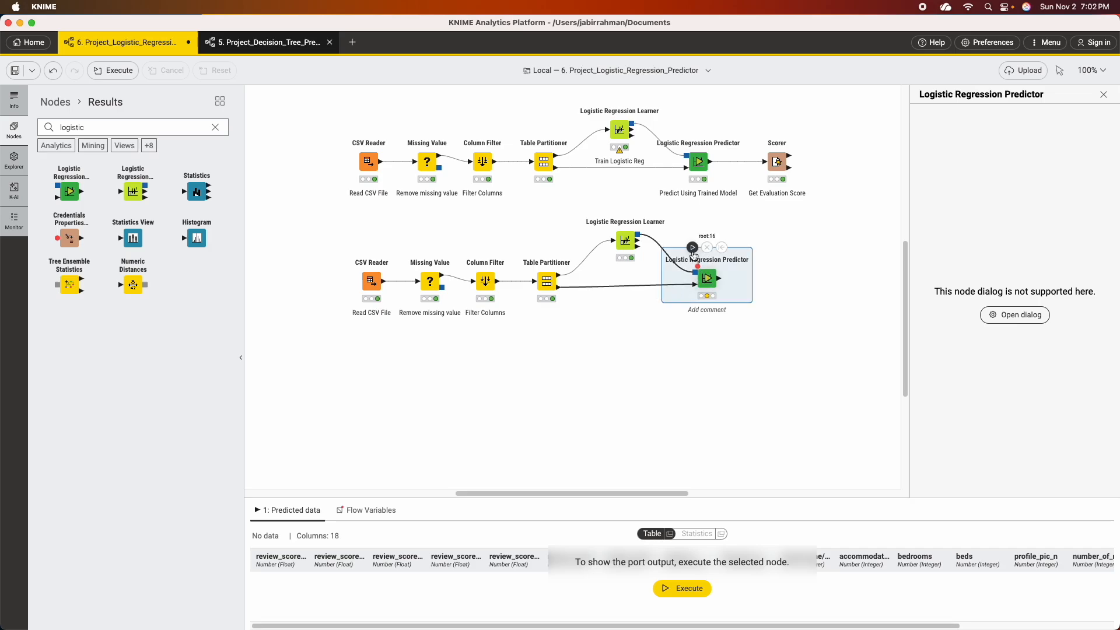
click(693, 248)
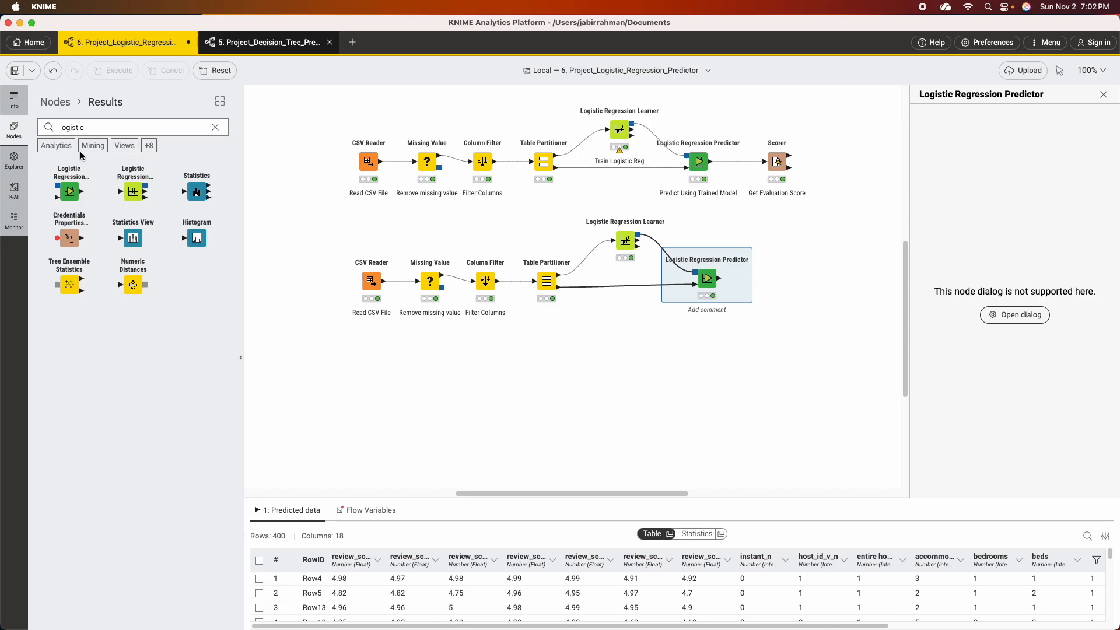
Search the nodes for "scorer", add a Scorer and connect the new Logistic Regression Predictor's output to it.
click(215, 128)
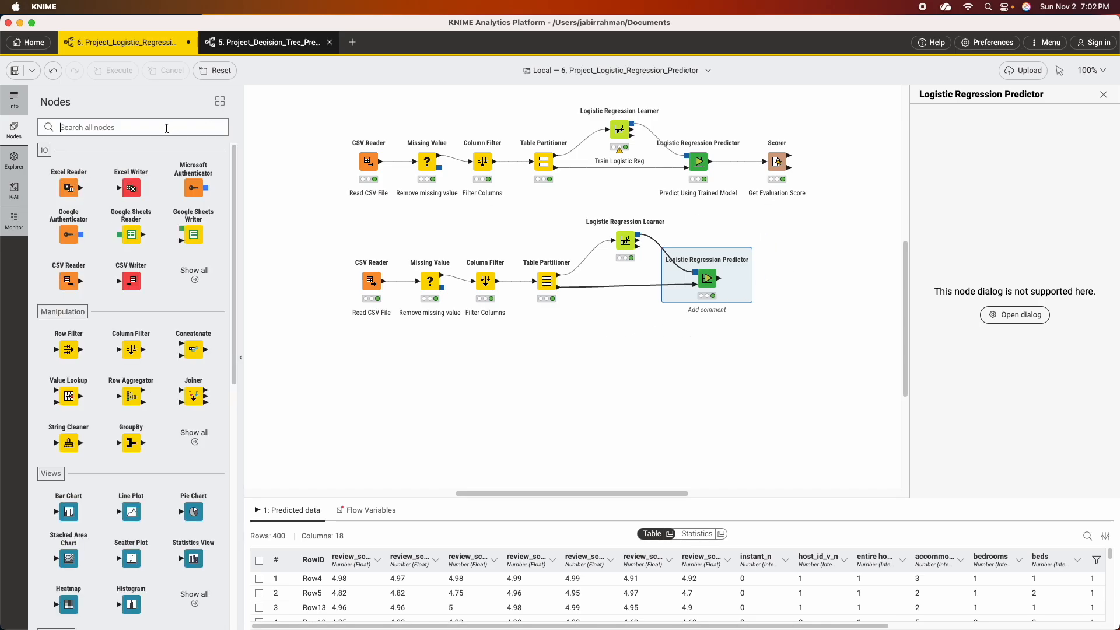
text(scorer)
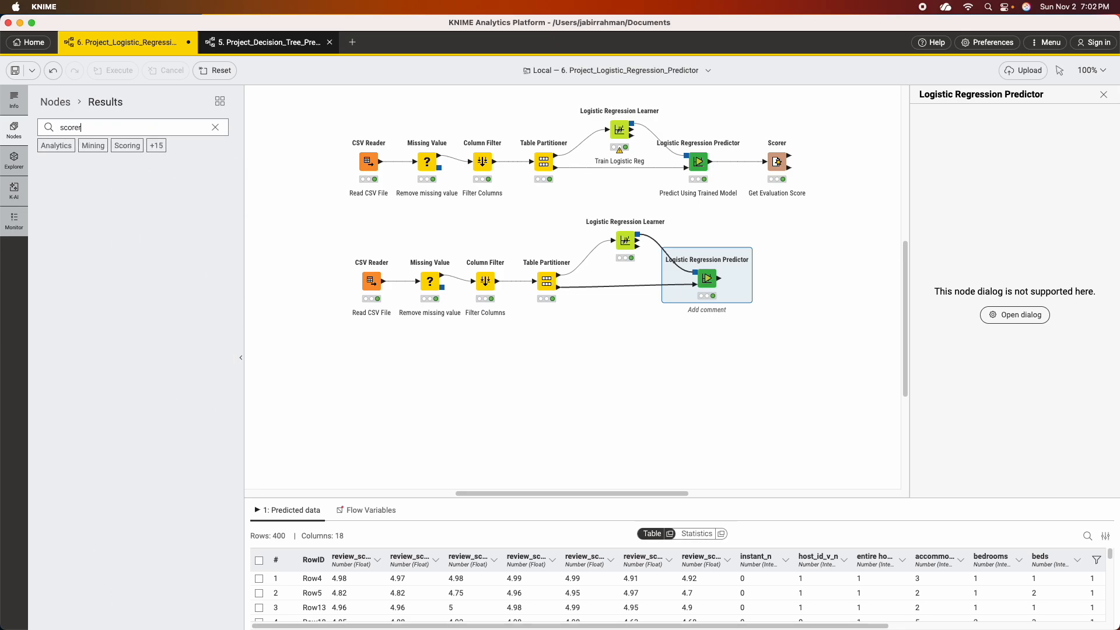
drag(63, 191, 788, 275)
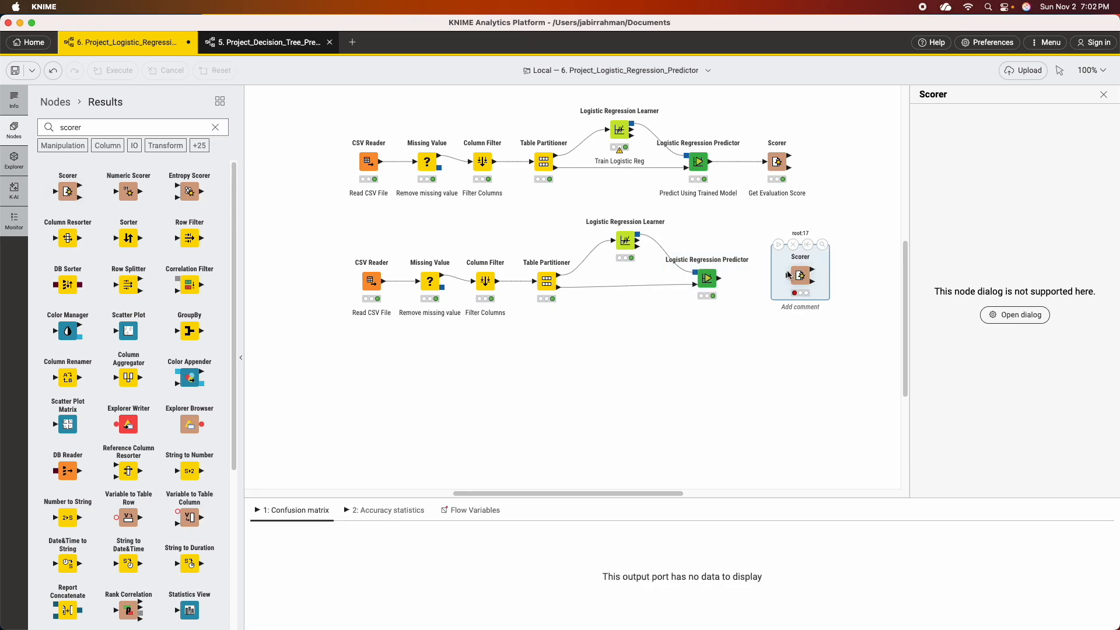
drag(719, 279, 788, 280)
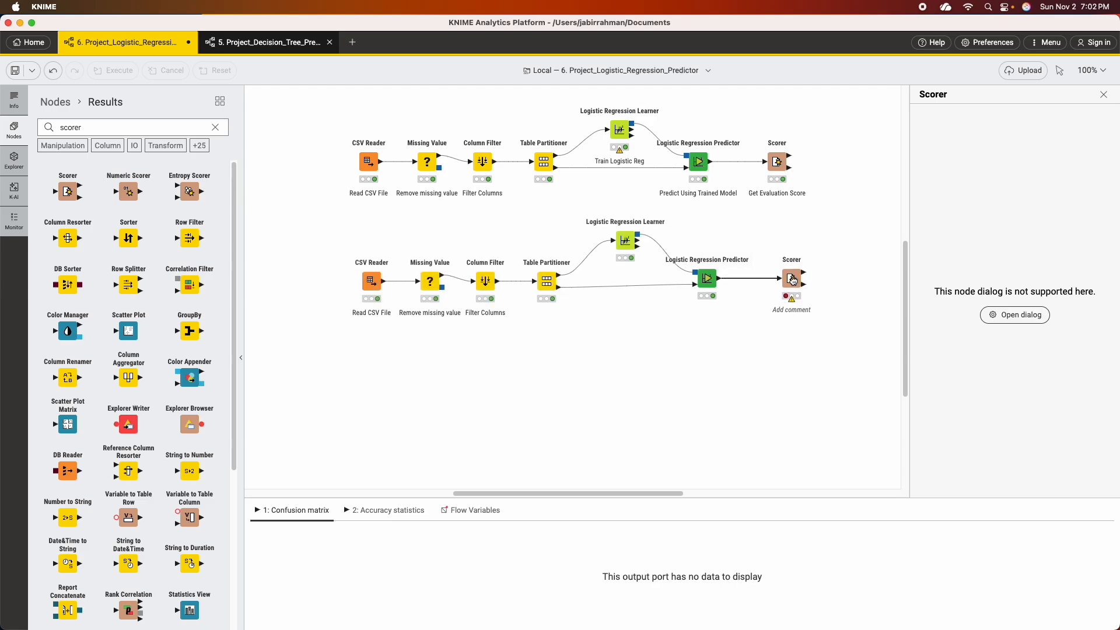
View the new predictor's predicted data table and compare the superhost_s column with the prediction column.
right_click(707, 278)
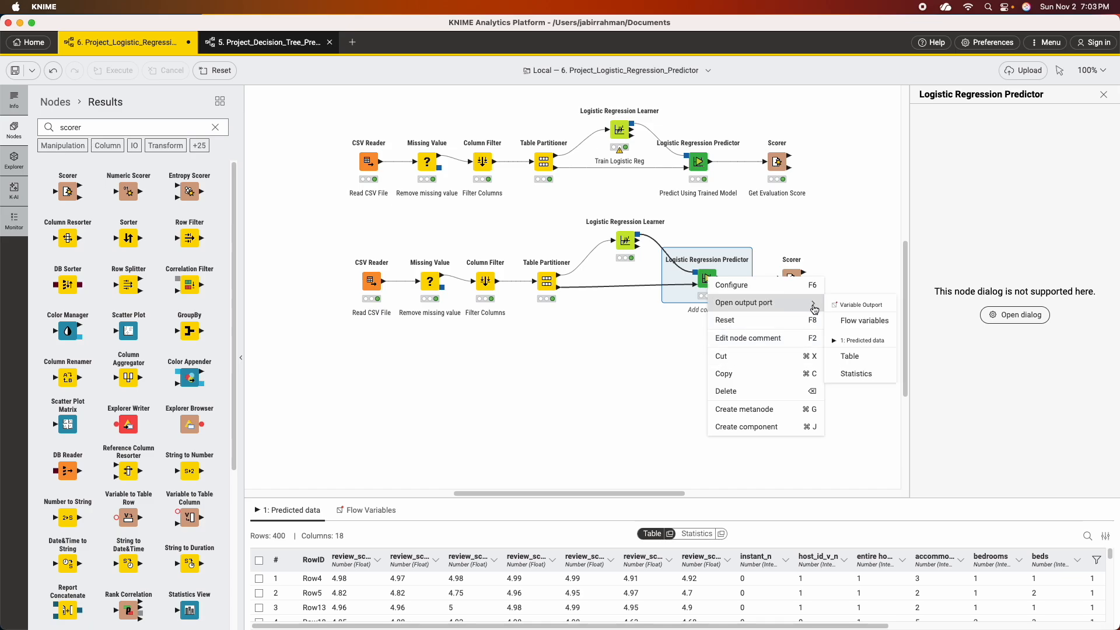
mouse_move(808, 304)
click(854, 357)
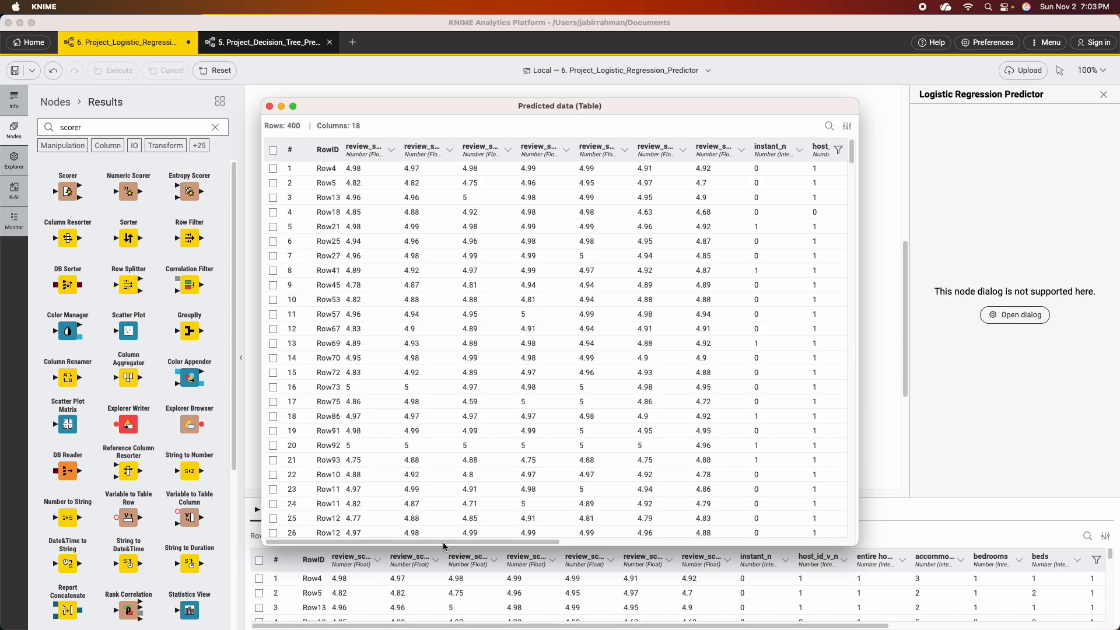
drag(416, 543, 747, 545)
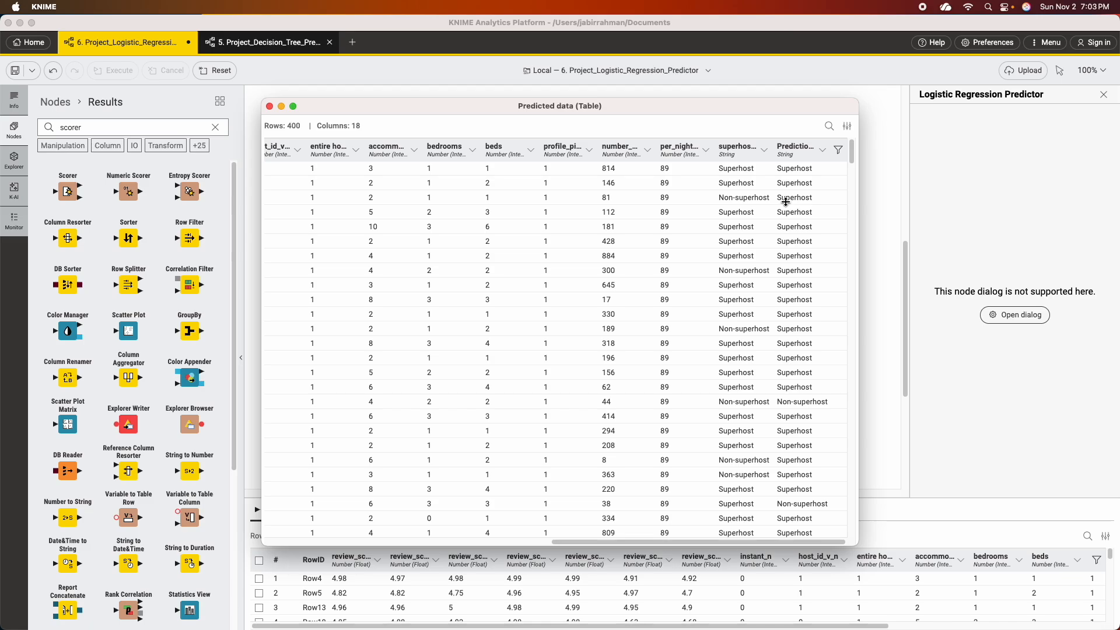
click(270, 106)
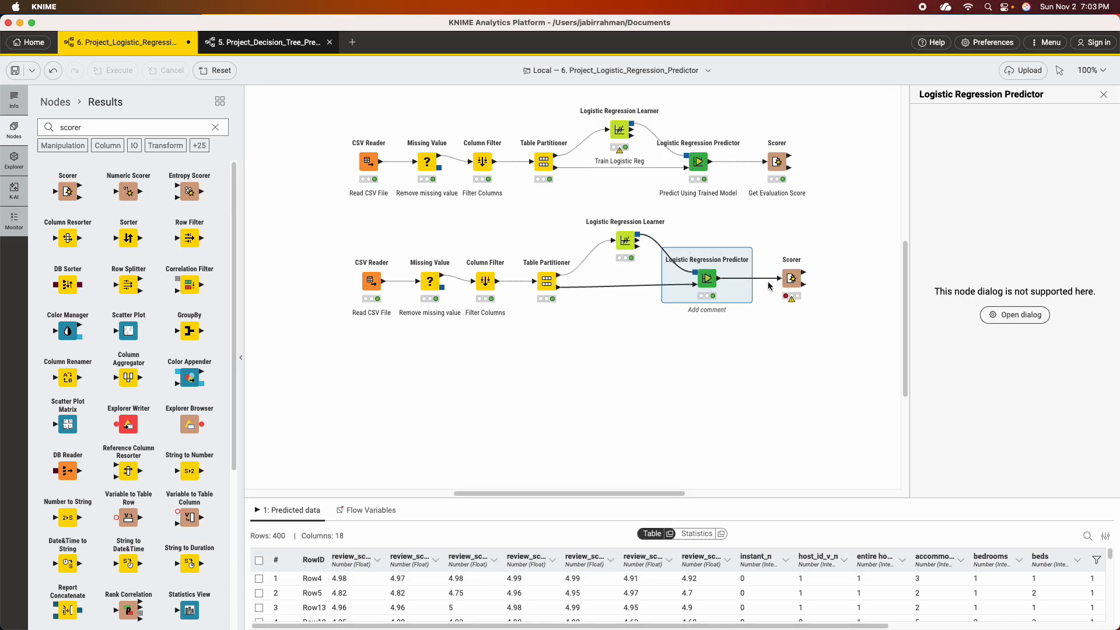
Configure the new Scorer to compare superhost_s with Prediction (superhost_s), ignoring missing values, and execute it.
right_click(793, 280)
click(819, 292)
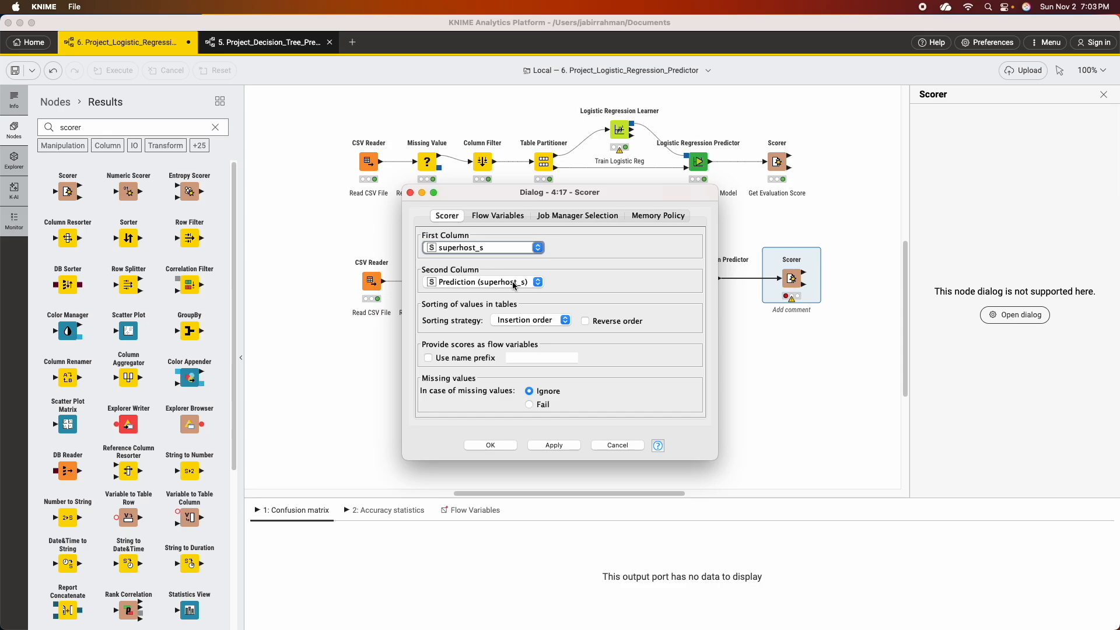
click(554, 445)
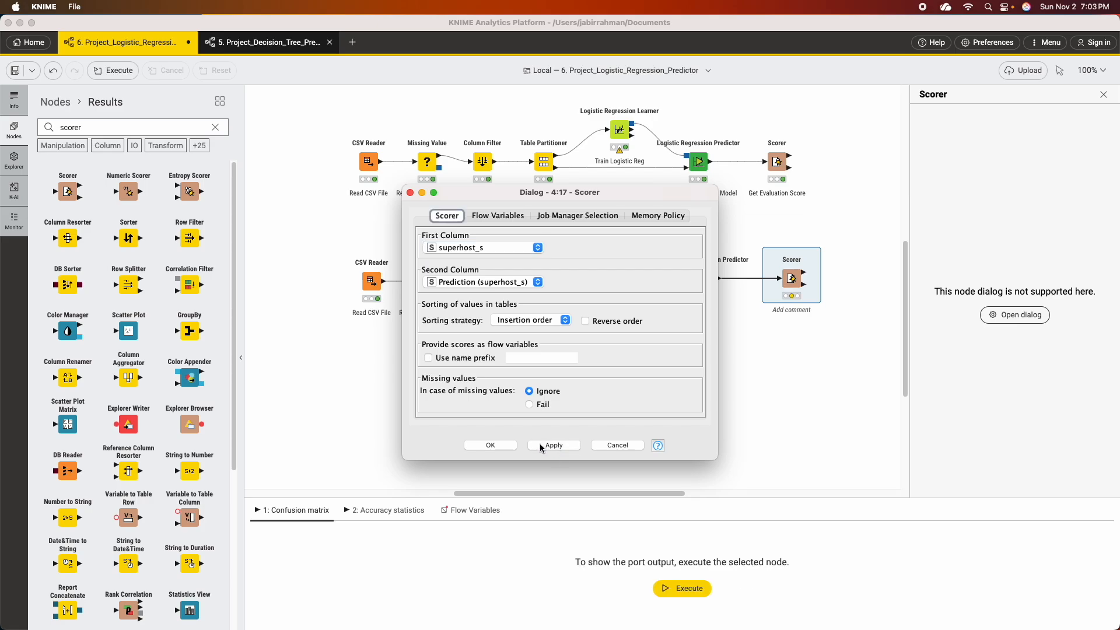
click(491, 446)
mouse_move(781, 267)
click(770, 248)
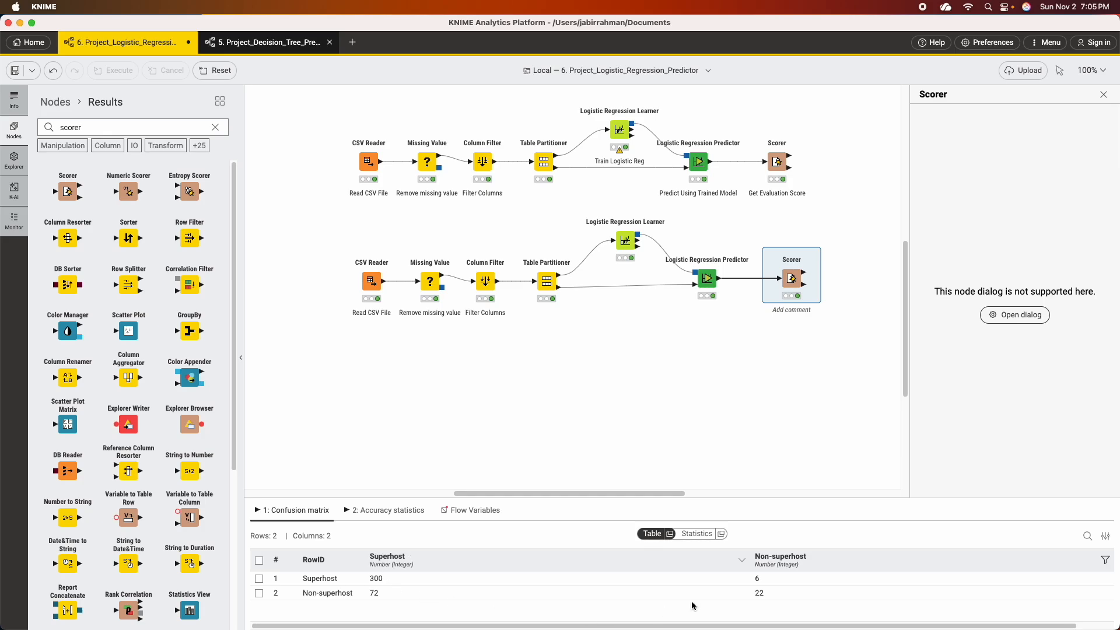
Review the new Scorer's accuracy statistics, and view its confusion matrix table with the RowID column widened.
click(396, 512)
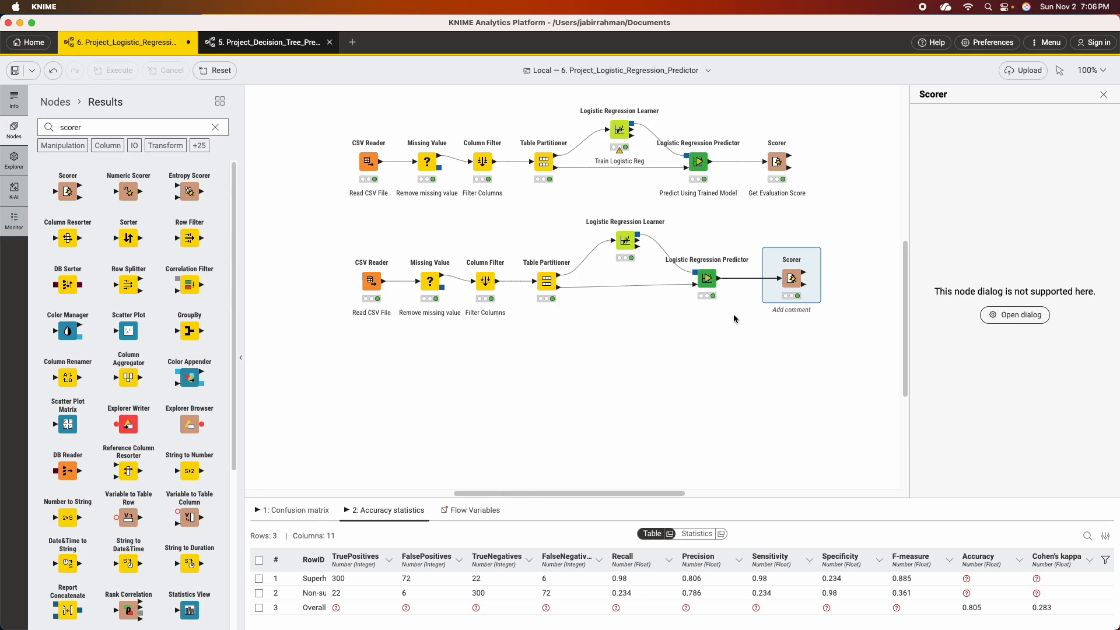
right_click(794, 280)
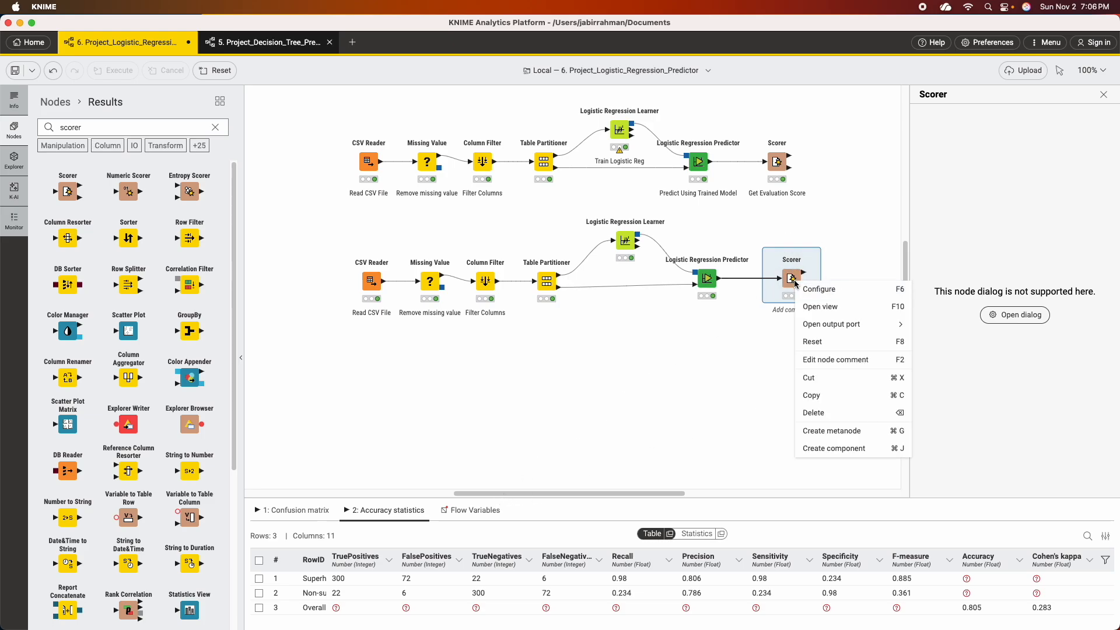
mouse_move(869, 325)
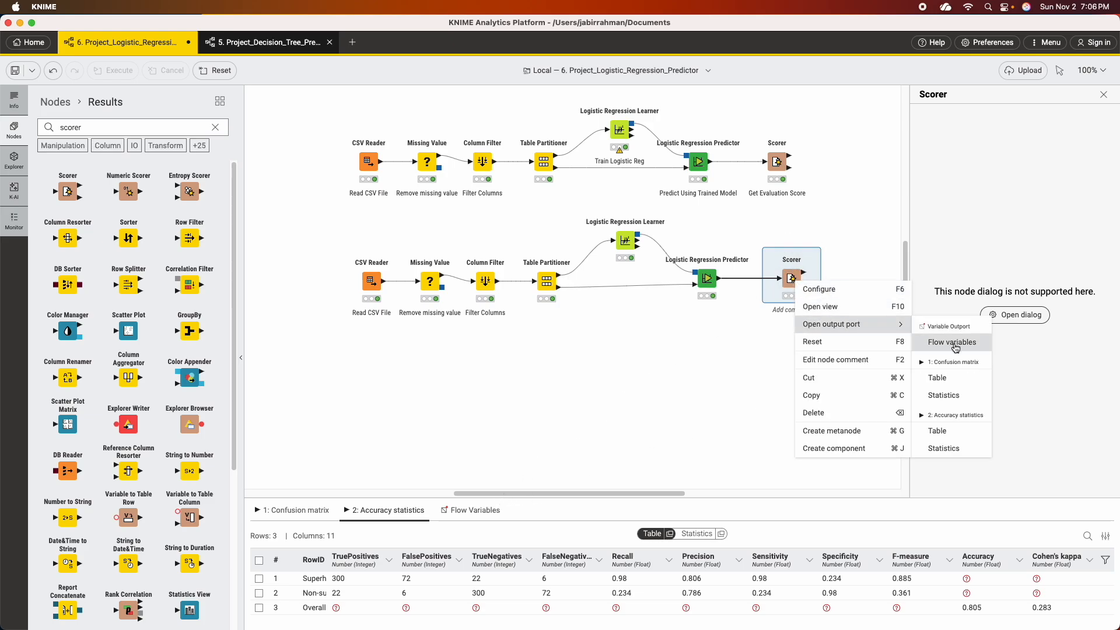
click(947, 380)
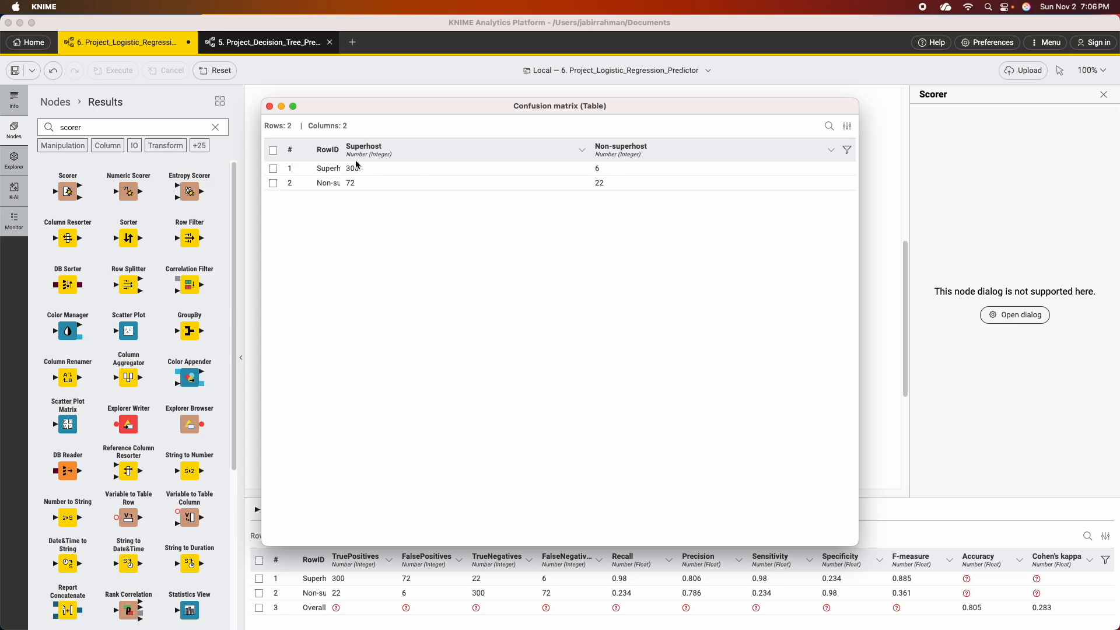
drag(338, 149, 373, 150)
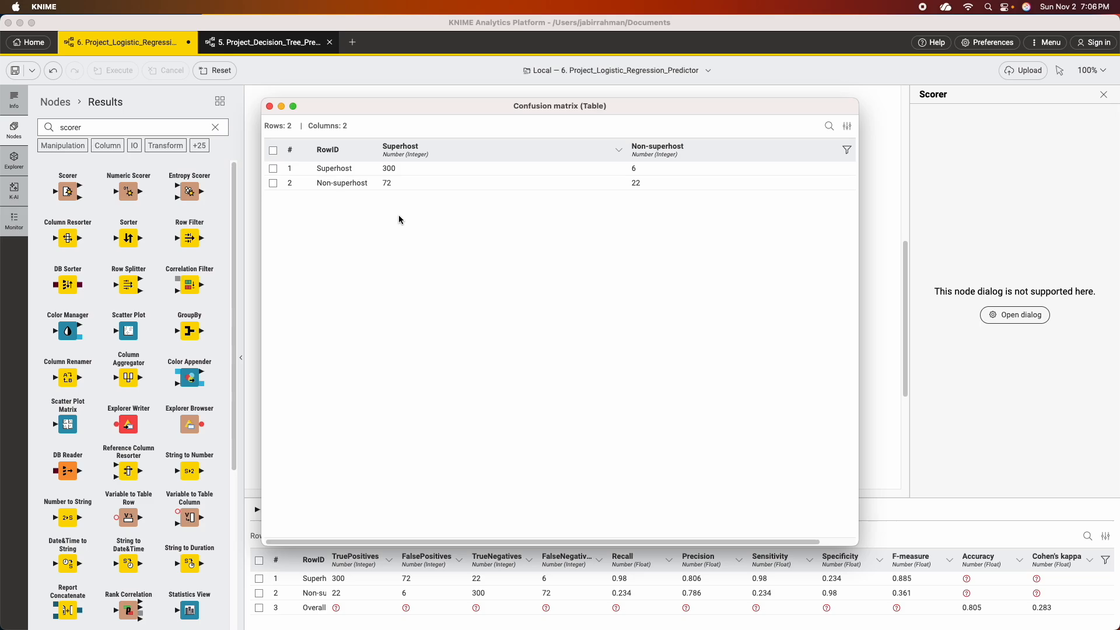
click(269, 107)
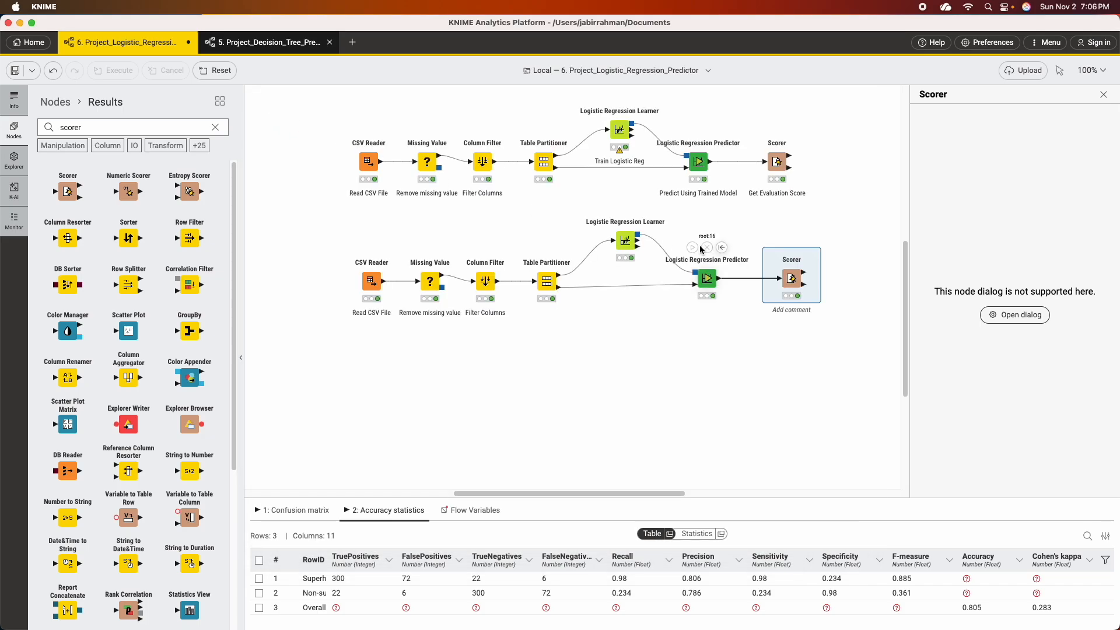
View the new Scorer's accuracy statistics table through to the Accuracy and Cohen's kappa columns.
right_click(789, 277)
mouse_move(887, 325)
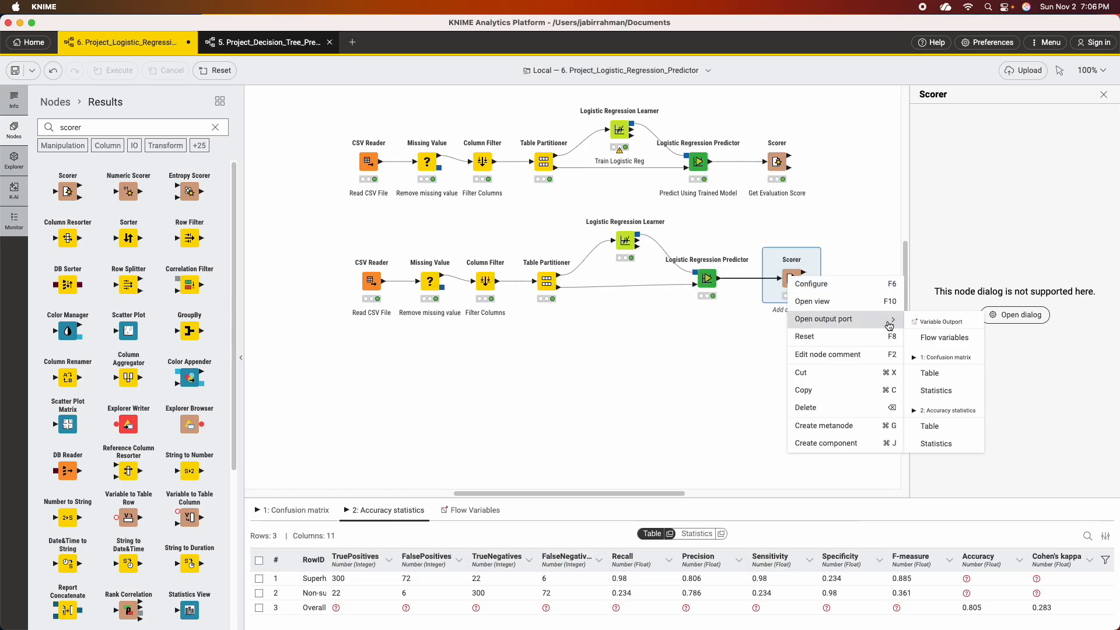
click(947, 427)
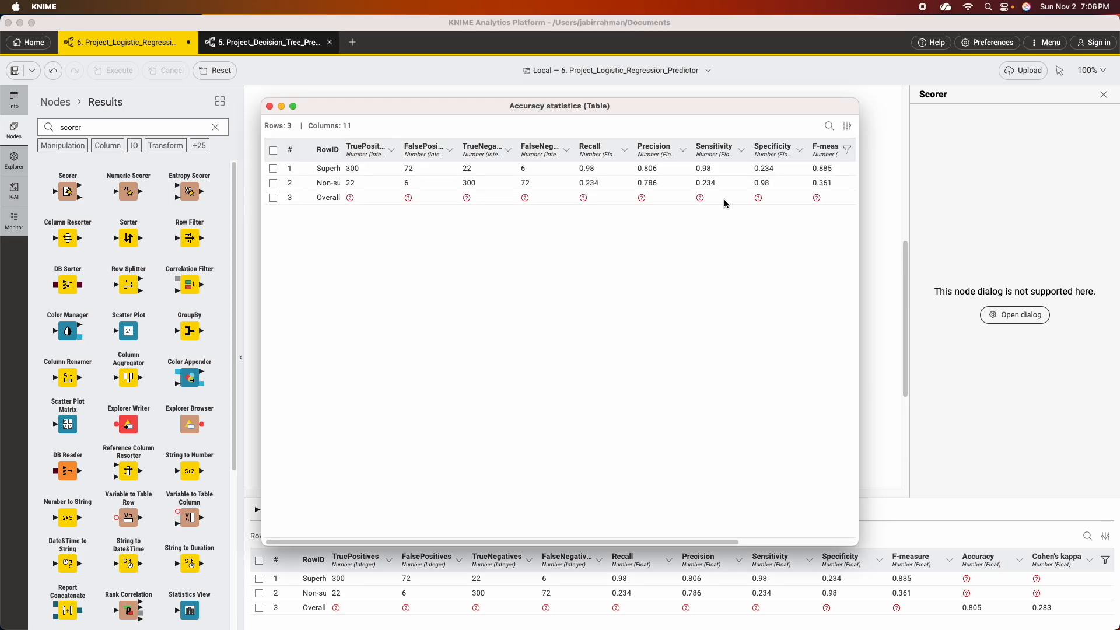
drag(721, 542, 834, 541)
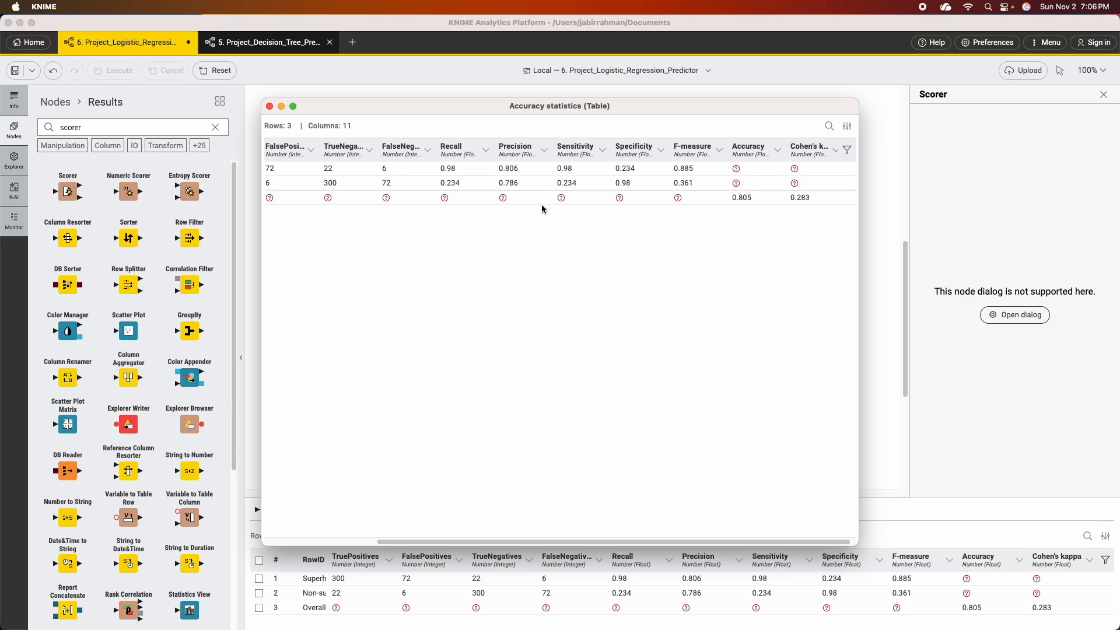
click(269, 107)
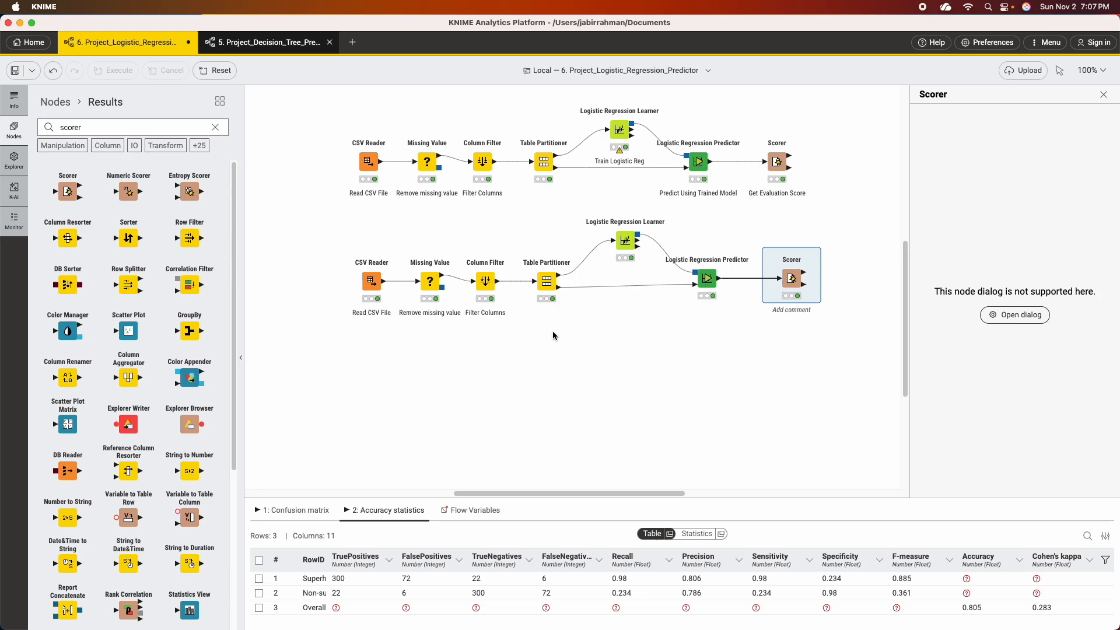
Duplicate the second workflow's CSV Reader, Missing Value and Column Filter nodes below the originals.
drag(331, 231, 502, 339)
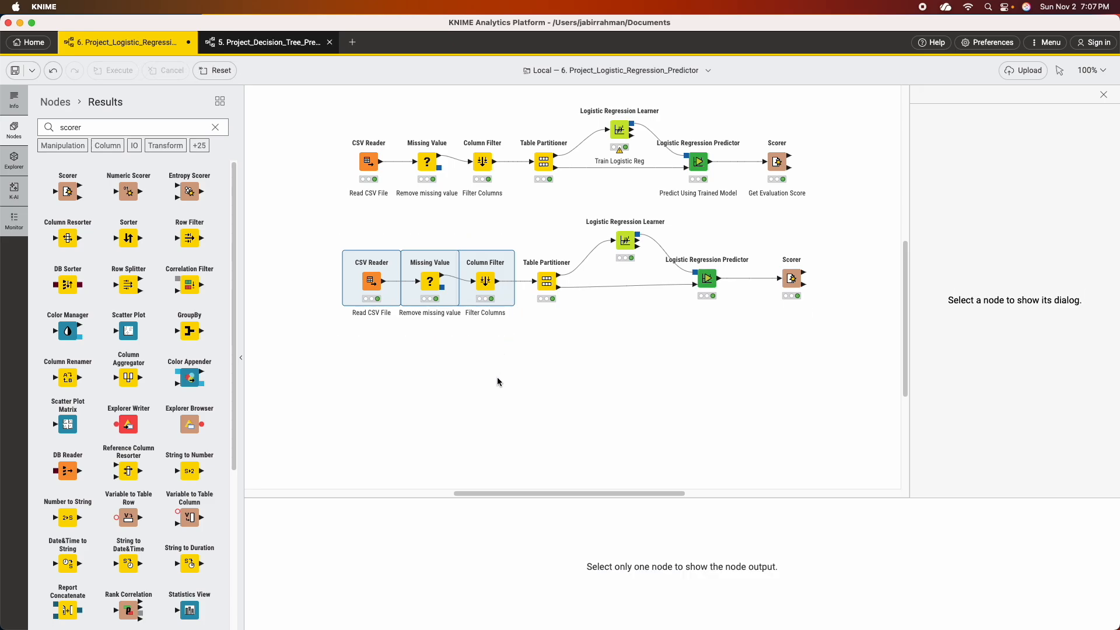
key(super+v)
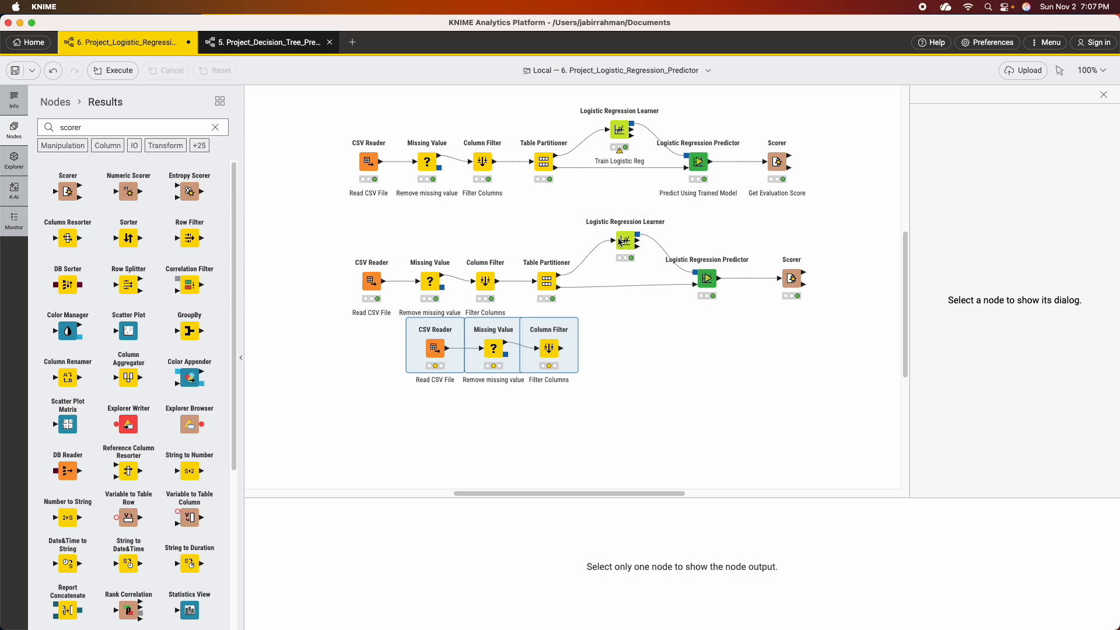
Duplicate the second workflow's Logistic Regression Predictor and Scorer below the originals, and connect the existing learner's model to the copied predictor.
drag(681, 233, 839, 321)
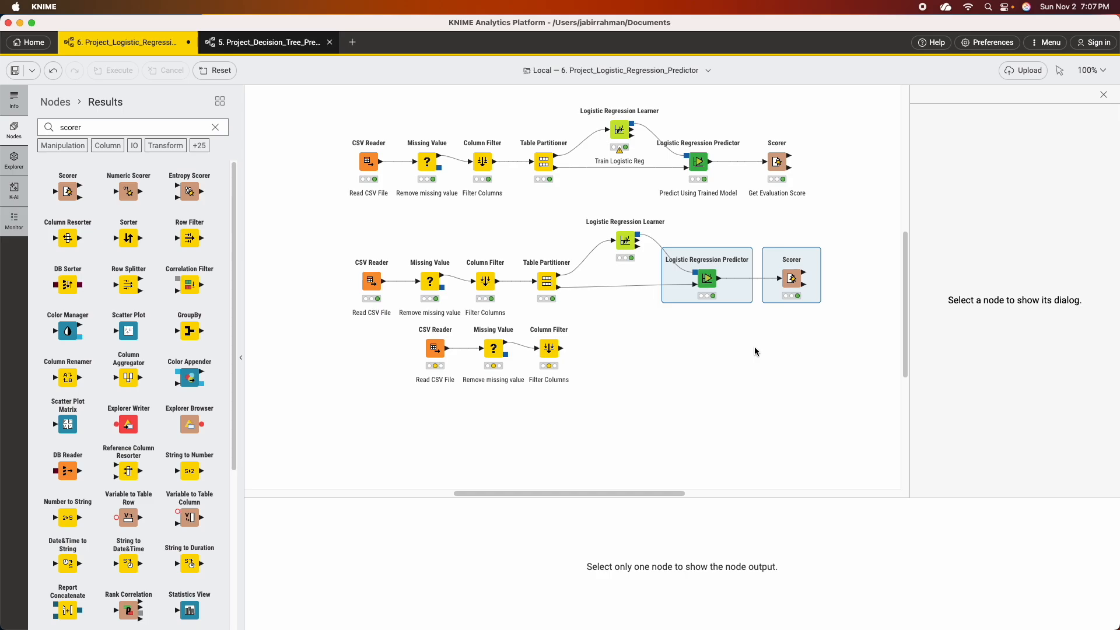
click(703, 357)
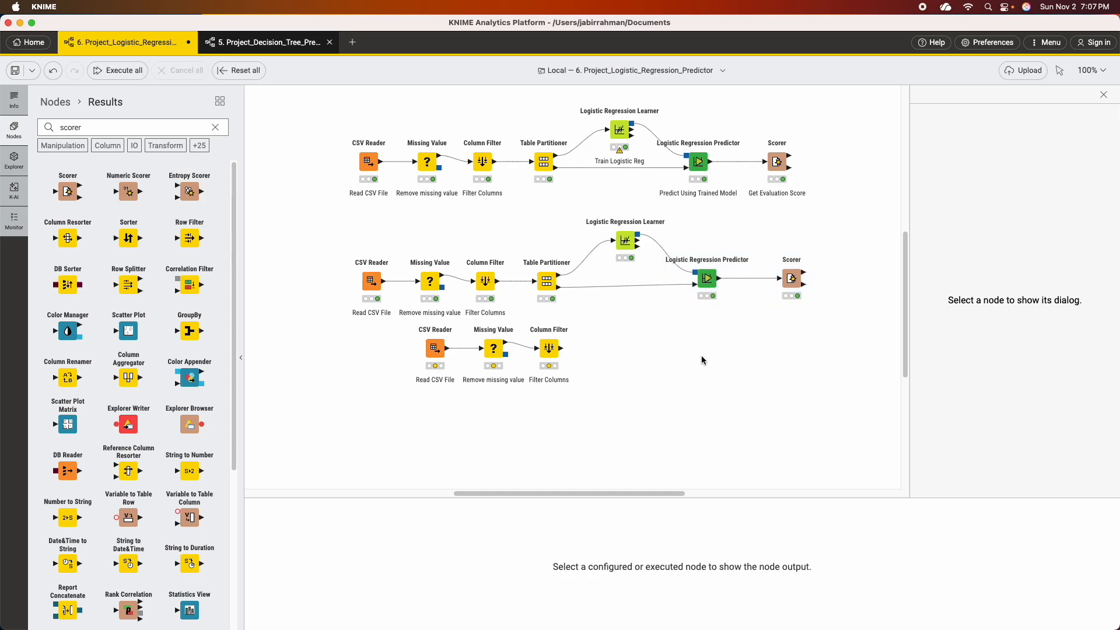
key(cmd+v)
drag(740, 343, 701, 343)
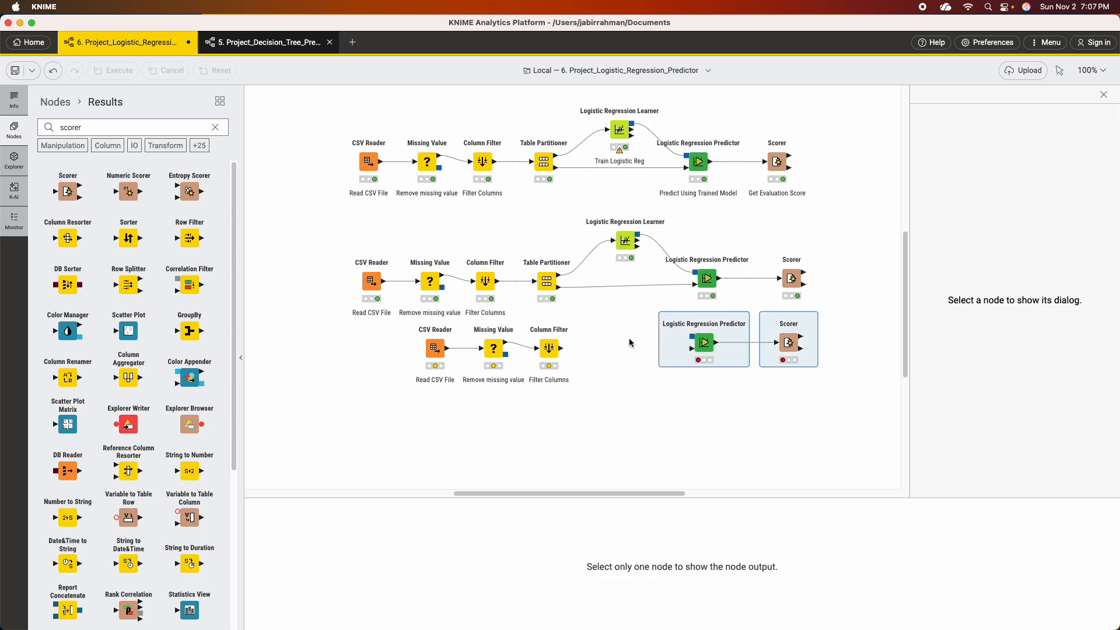
click(630, 354)
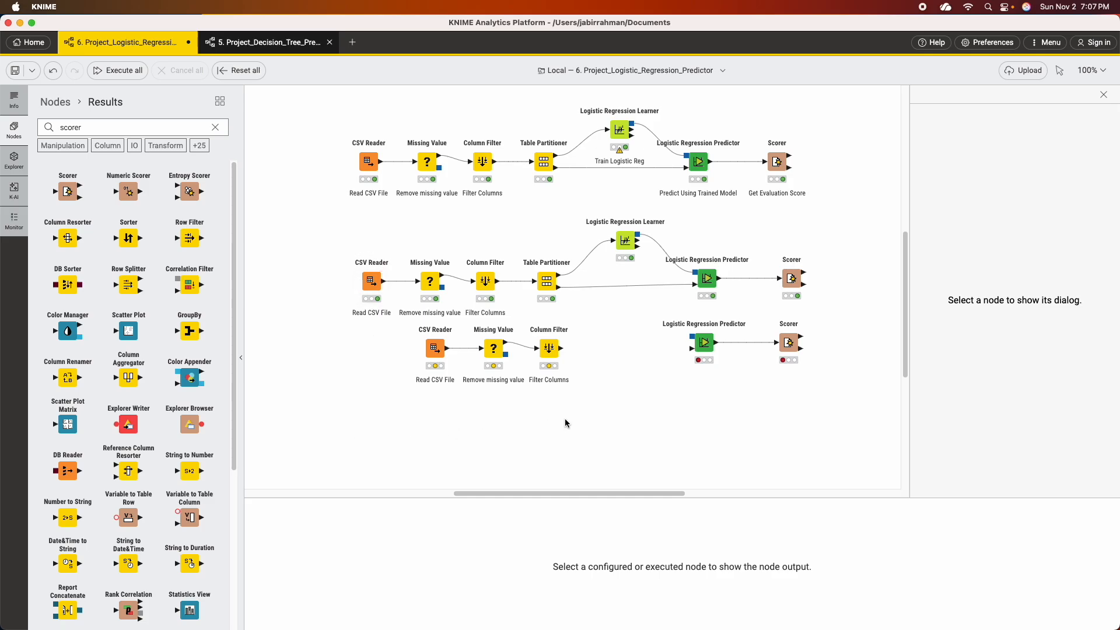
drag(639, 237, 686, 345)
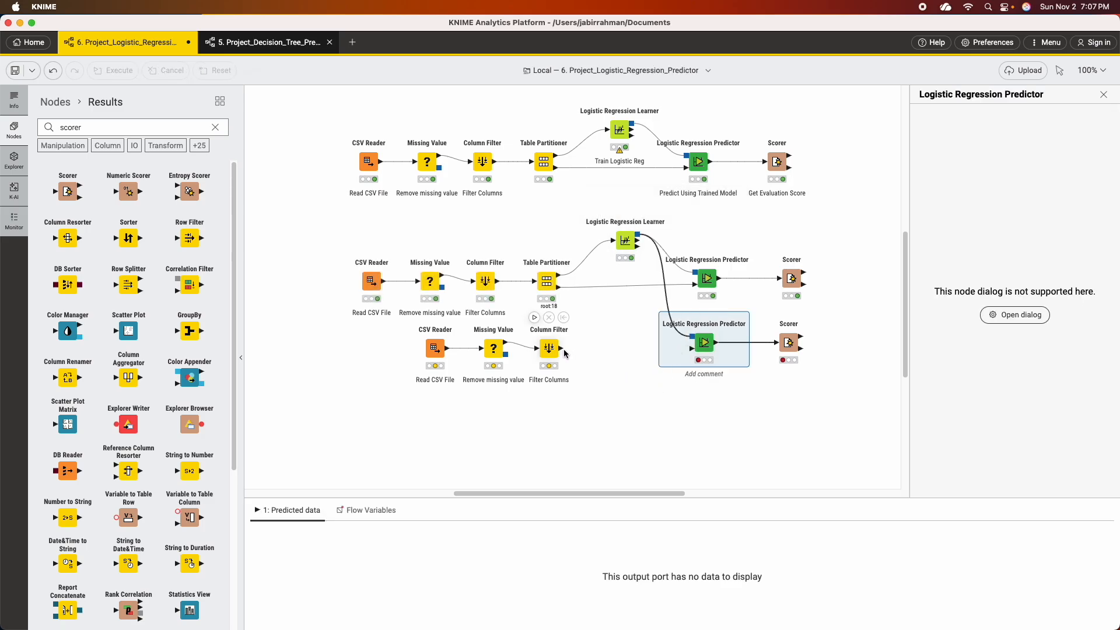
Connect the copied Column Filter's output to the copied Logistic Regression Predictor, and select a different CSV file in the copied CSV Reader.
drag(563, 350, 688, 348)
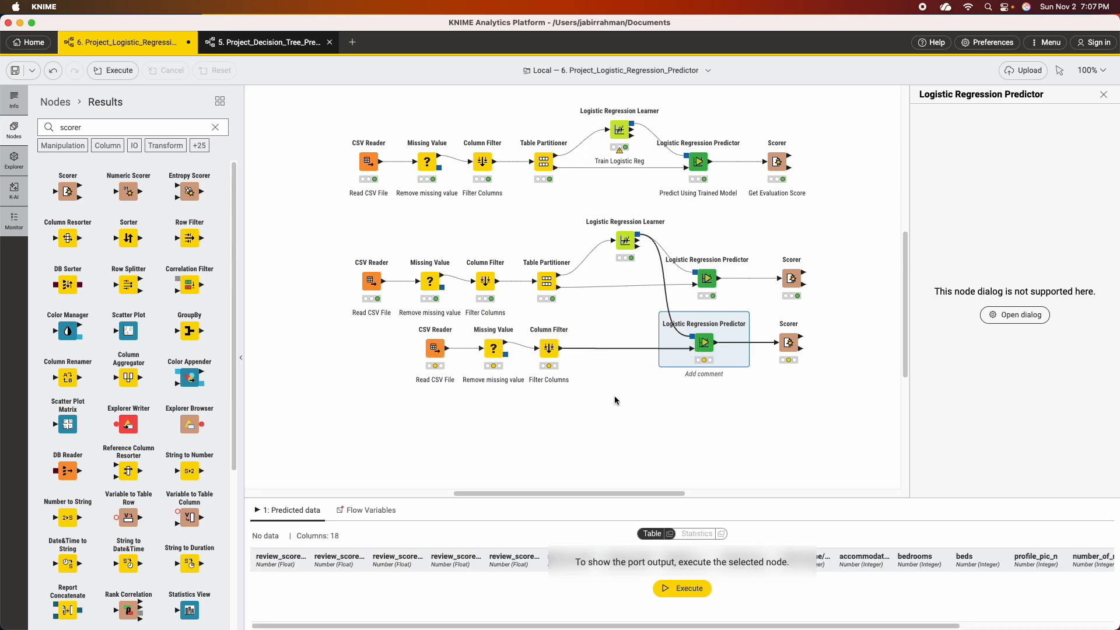
right_click(436, 350)
click(471, 356)
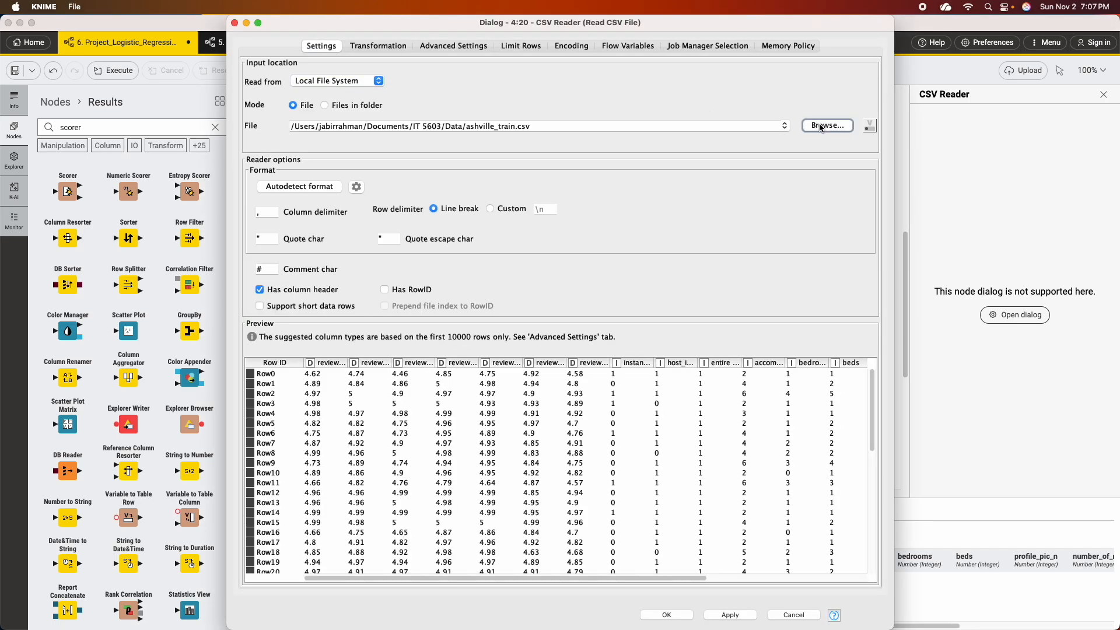
click(828, 125)
click(475, 74)
click(699, 249)
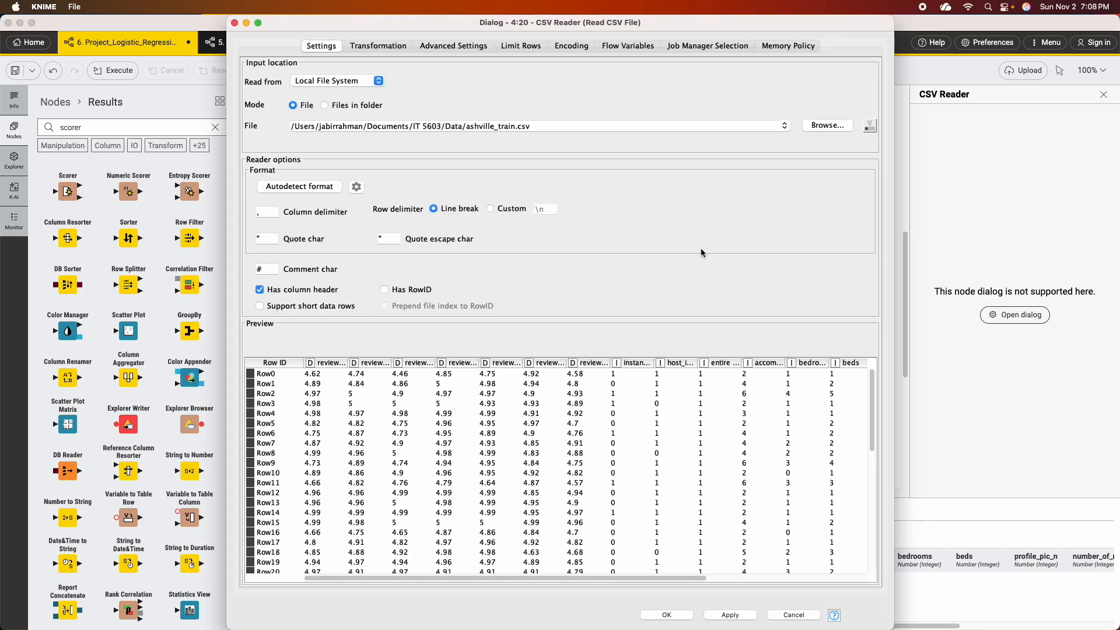
click(726, 615)
click(677, 615)
Execute the copied CSV Reader, Missing Value and Column Filter nodes one after another.
mouse_move(426, 328)
click(421, 317)
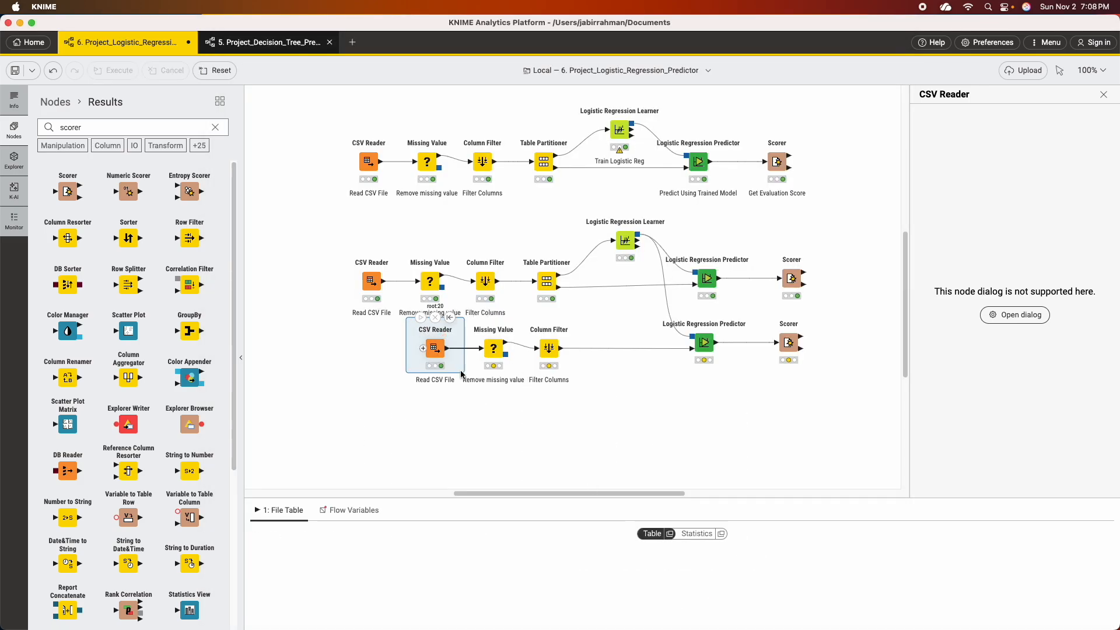
mouse_move(495, 356)
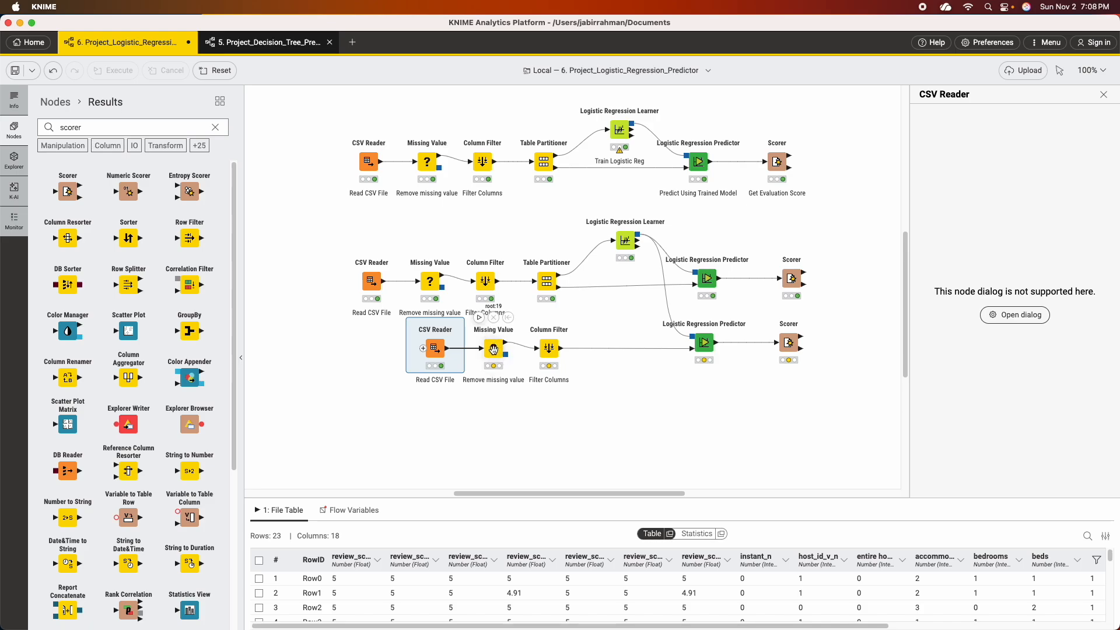
click(491, 350)
click(479, 318)
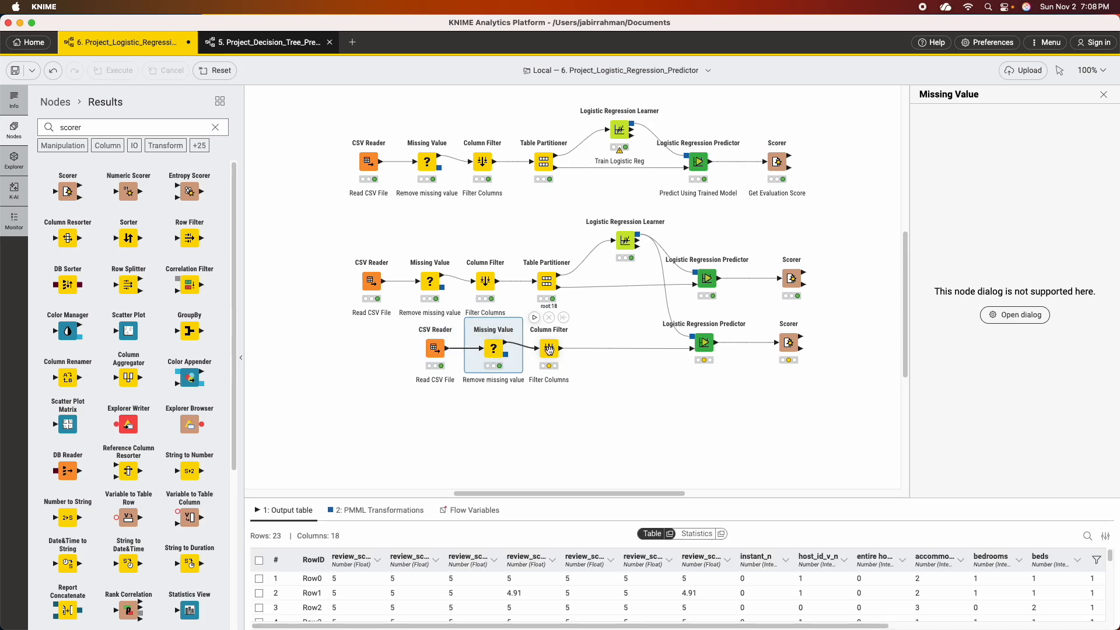
click(548, 350)
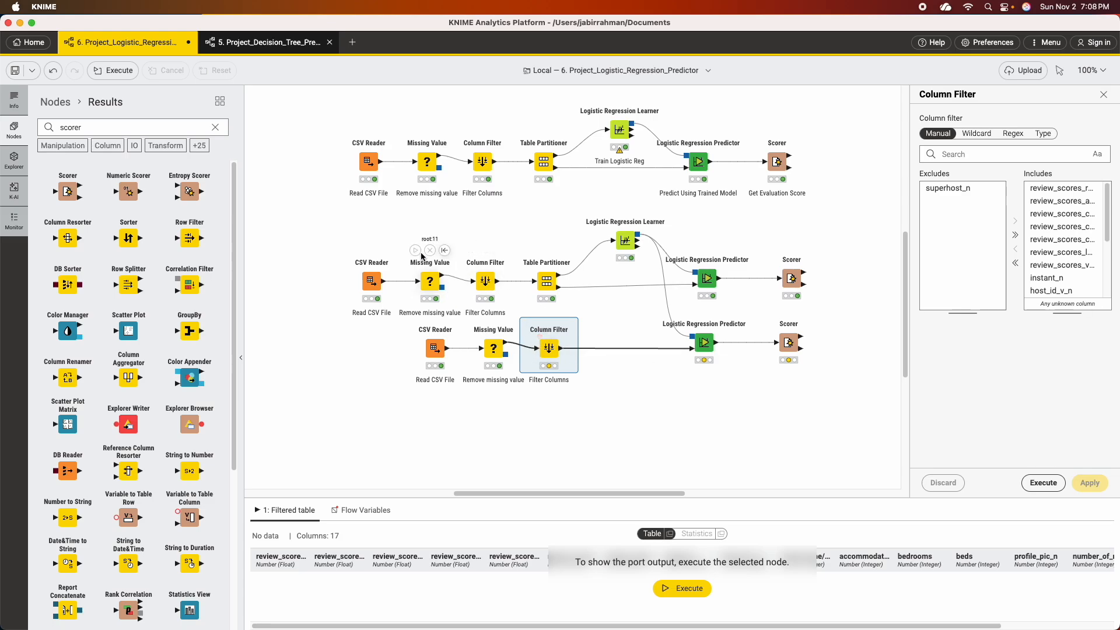
click(534, 318)
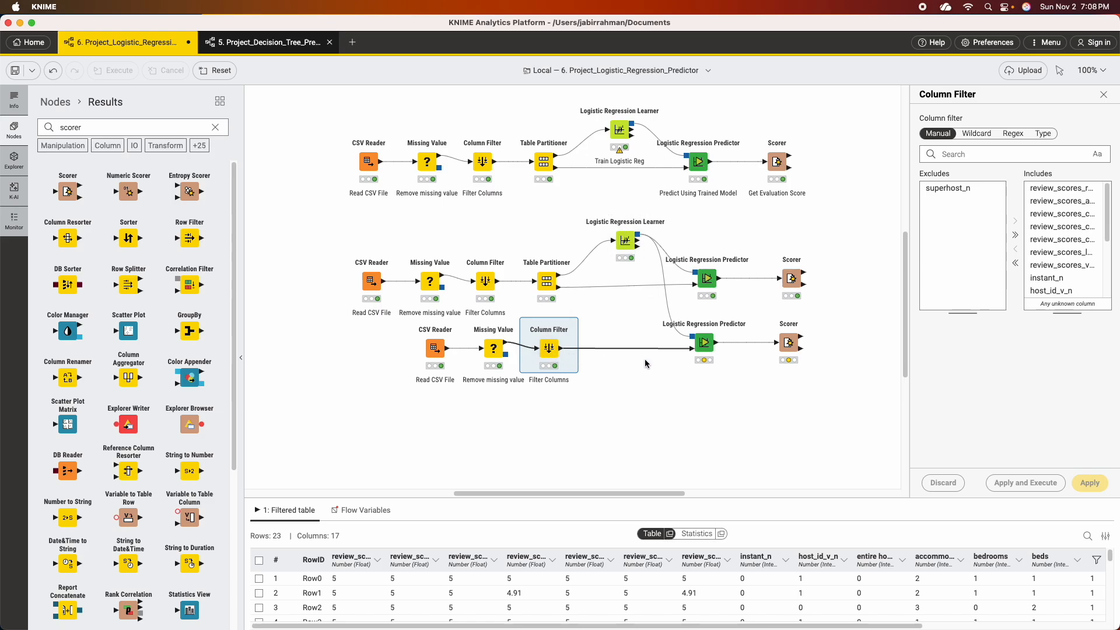
Accept the copied Logistic Regression Predictor's settings without a custom prediction column name or probability columns, and execute the node.
right_click(705, 345)
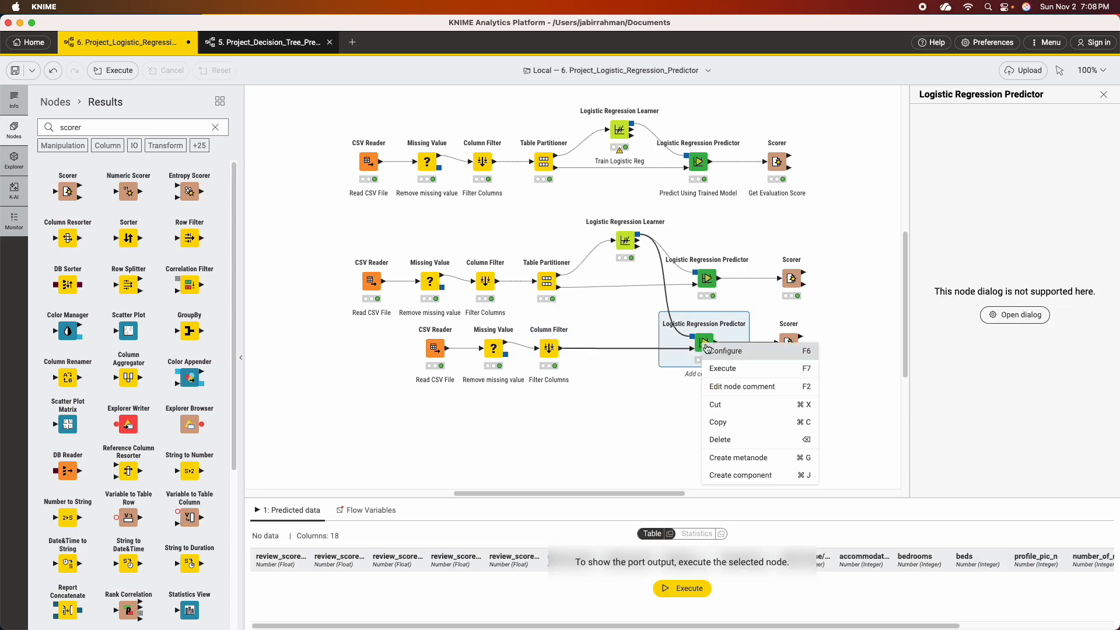
click(731, 352)
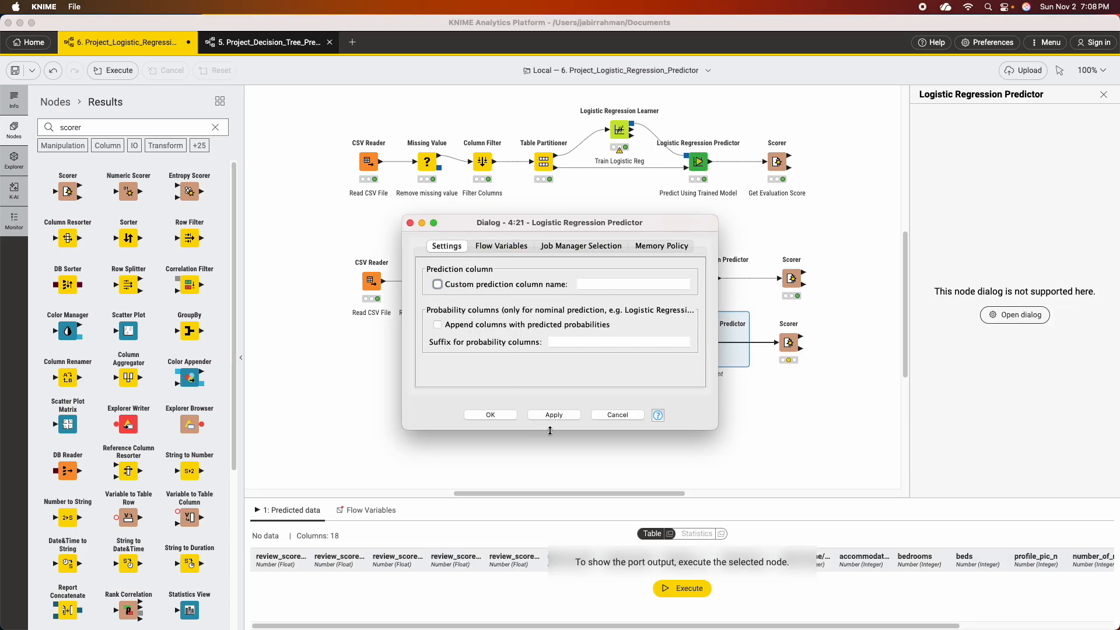
click(491, 415)
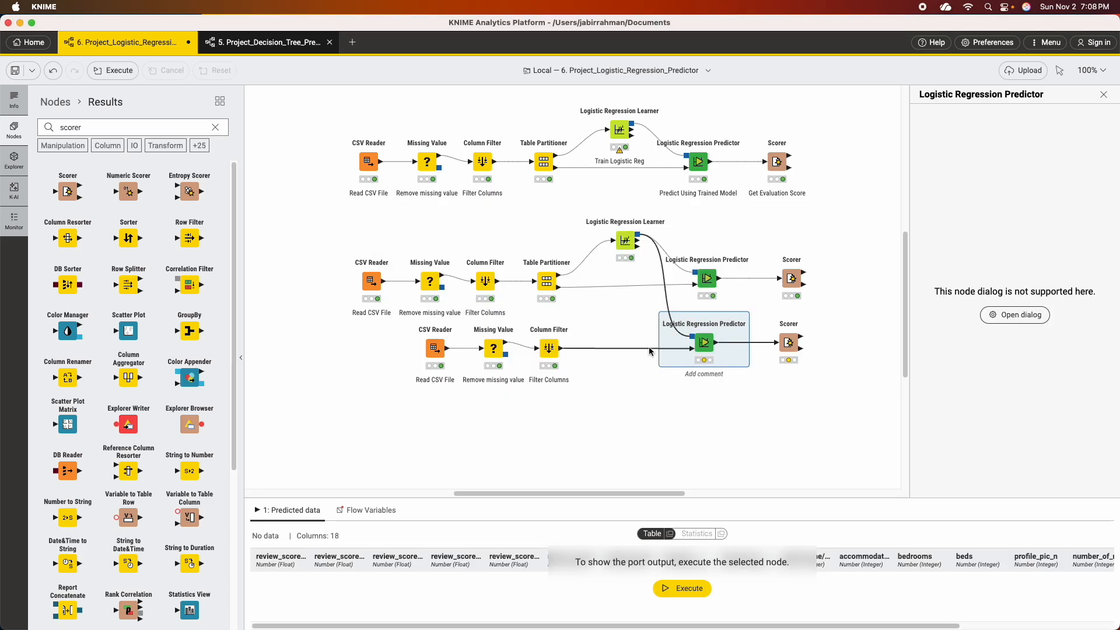
click(690, 312)
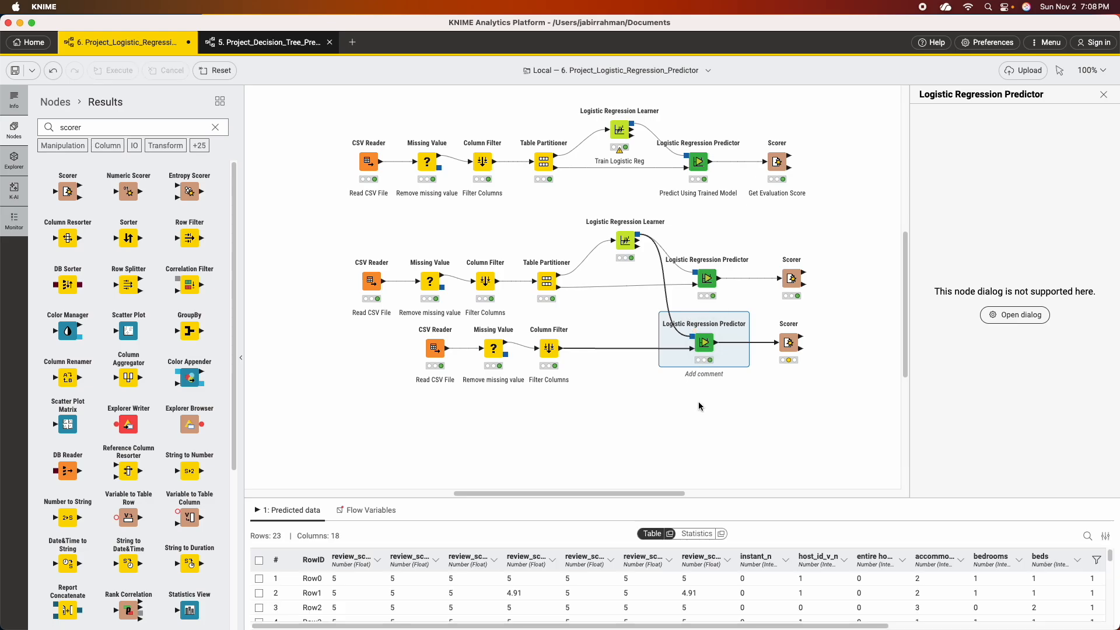
Execute the copied Scorer with superhost_s compared against Prediction (superhost_s), and view its accuracy statistics.
right_click(788, 344)
click(805, 353)
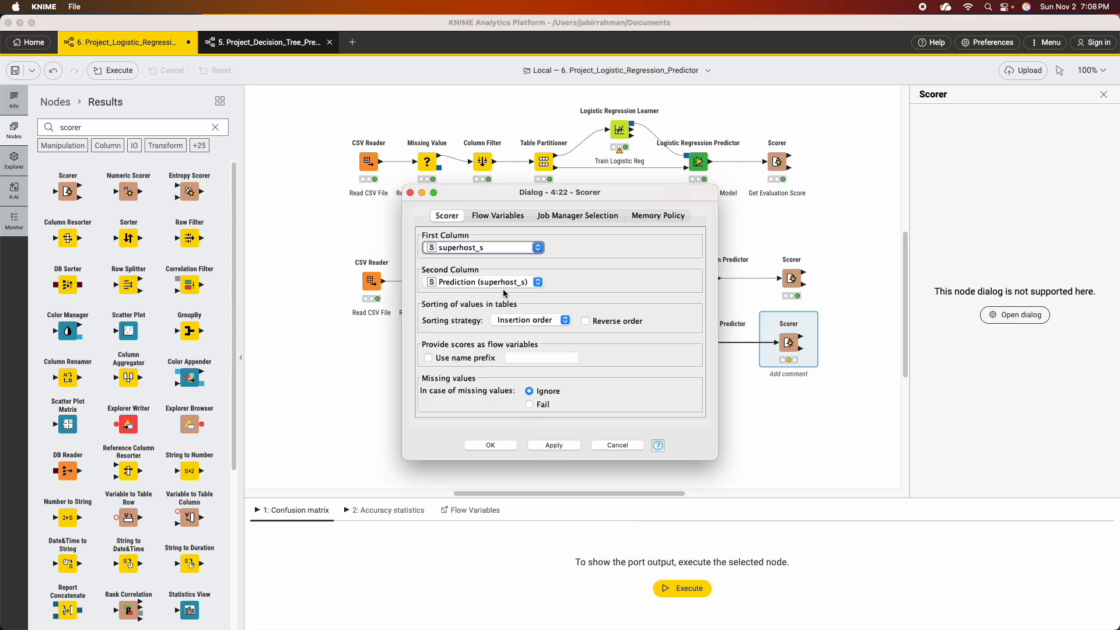
click(554, 444)
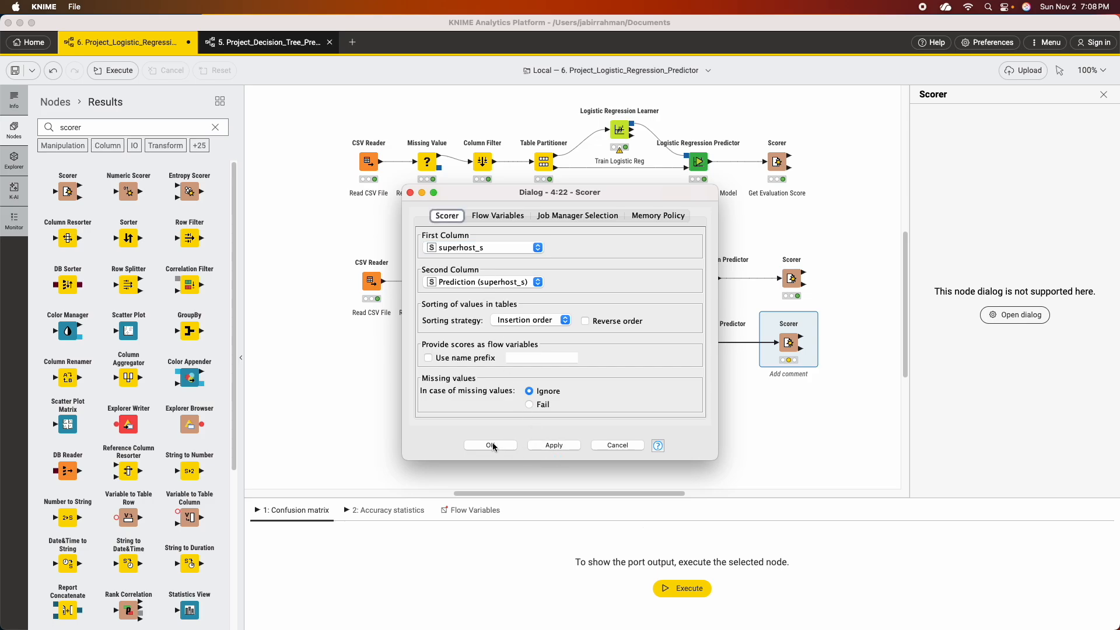
click(491, 445)
click(767, 311)
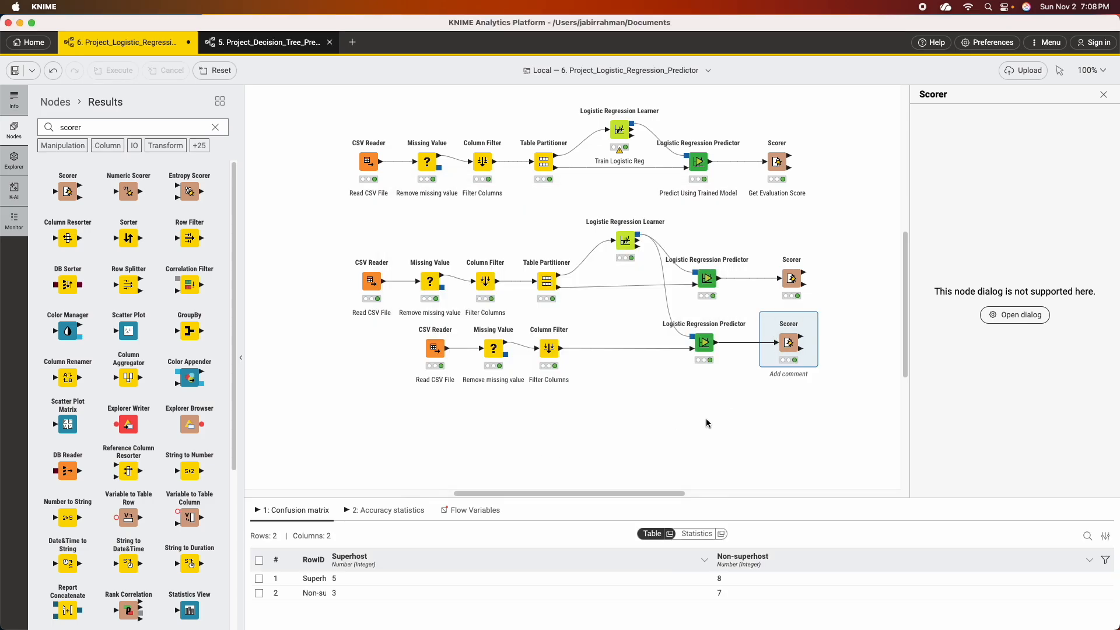
click(399, 512)
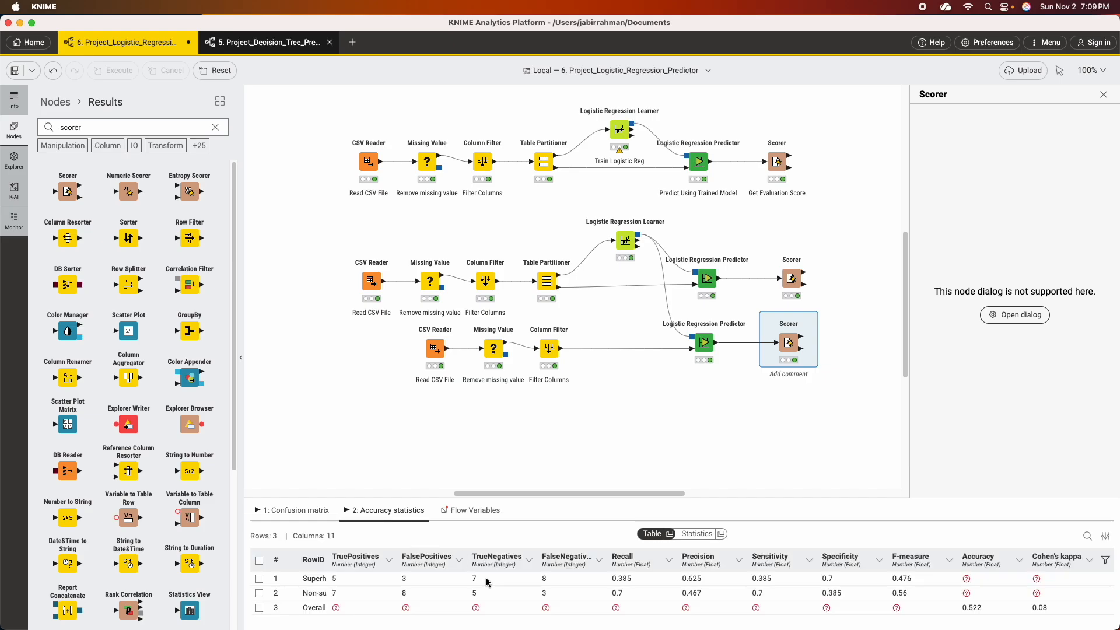